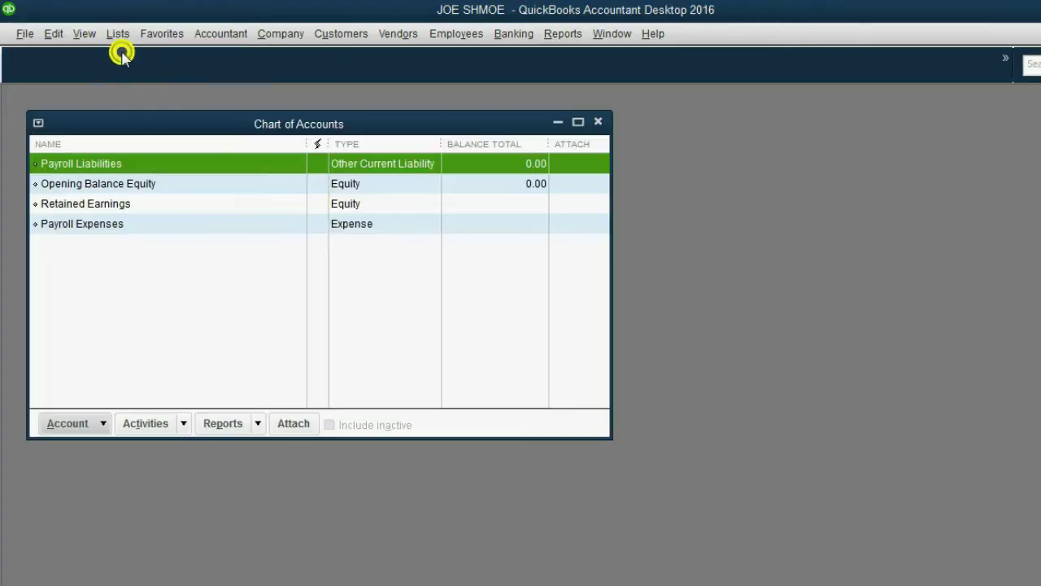
- Look over the Opening Balance Equity, Retained Earnings and two payroll accounts in the list
click(102, 186)
click(109, 207)
click(112, 224)
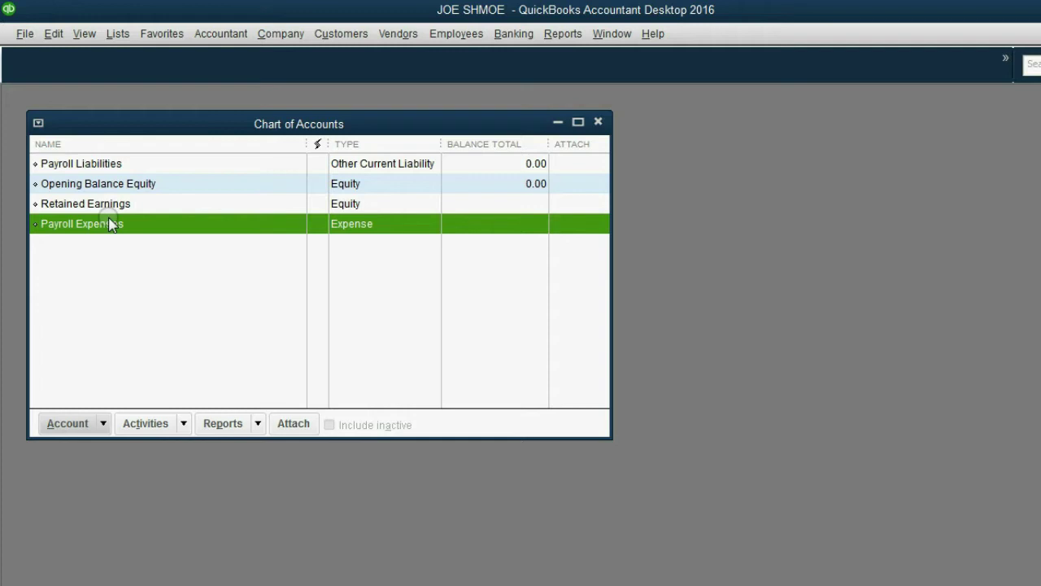
click(103, 163)
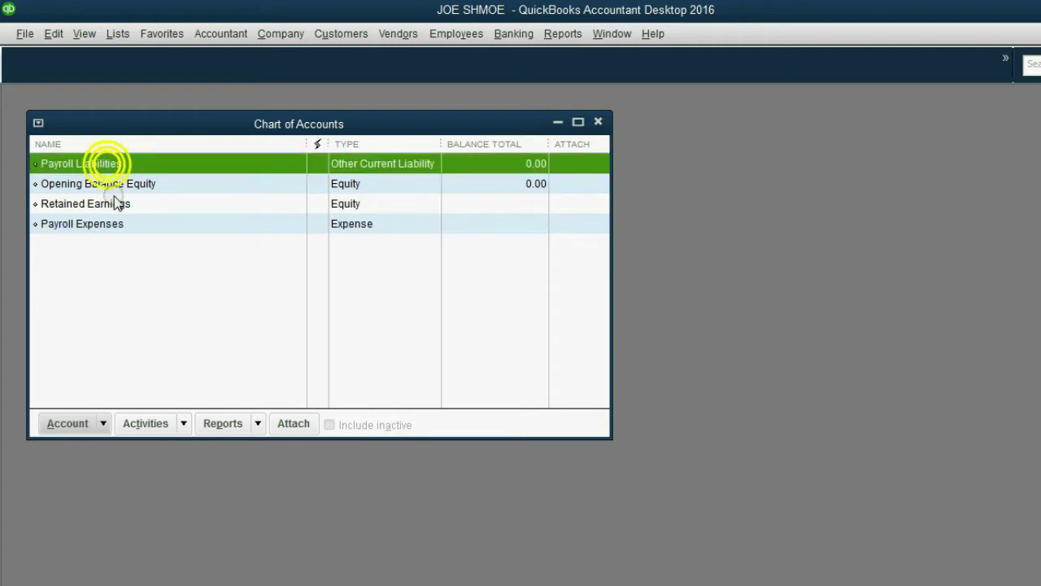
click(114, 227)
click(105, 163)
click(130, 226)
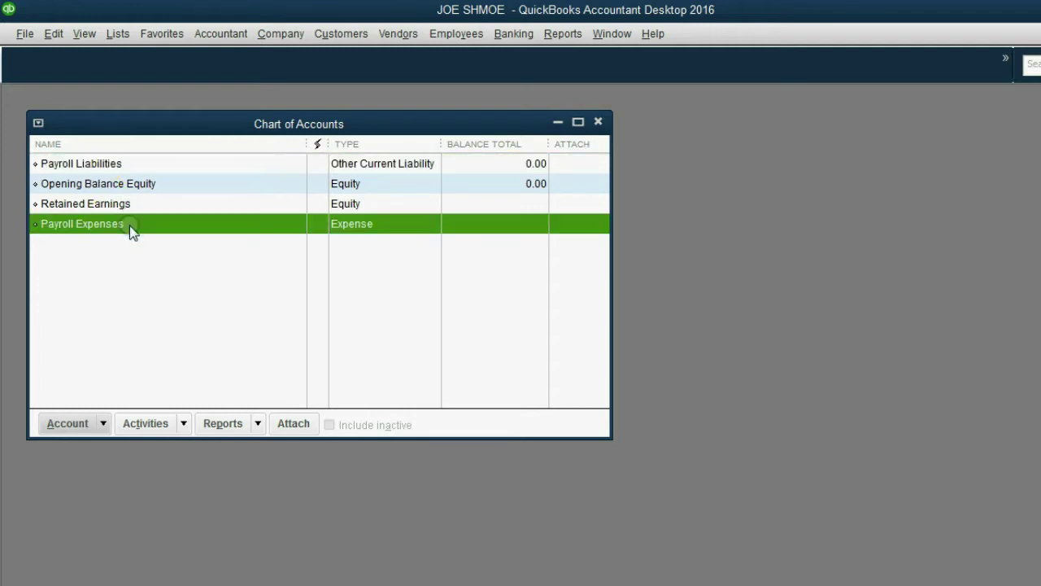
- Delete the Opening Balance Equity account
click(116, 185)
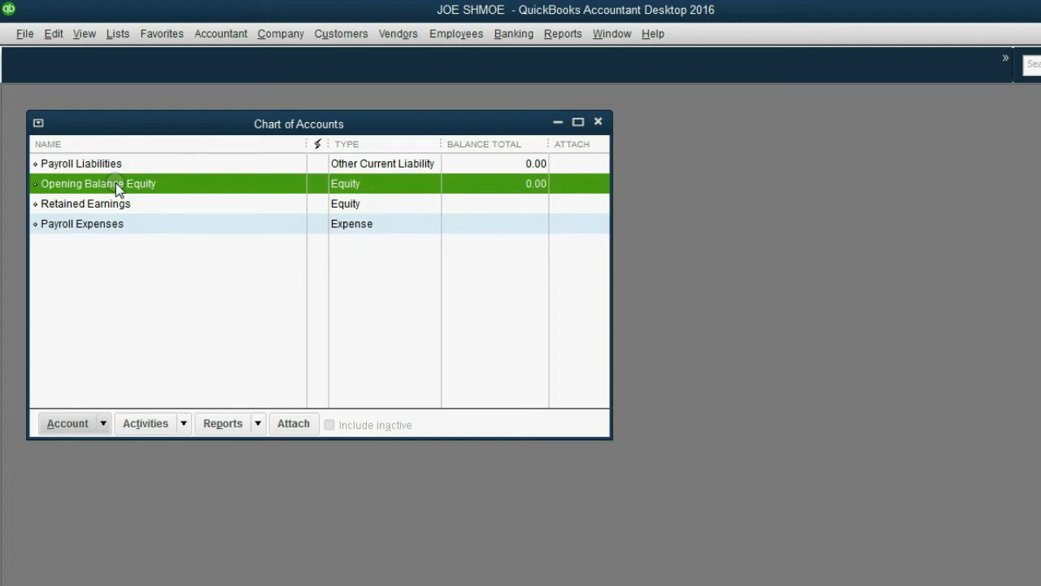
click(82, 423)
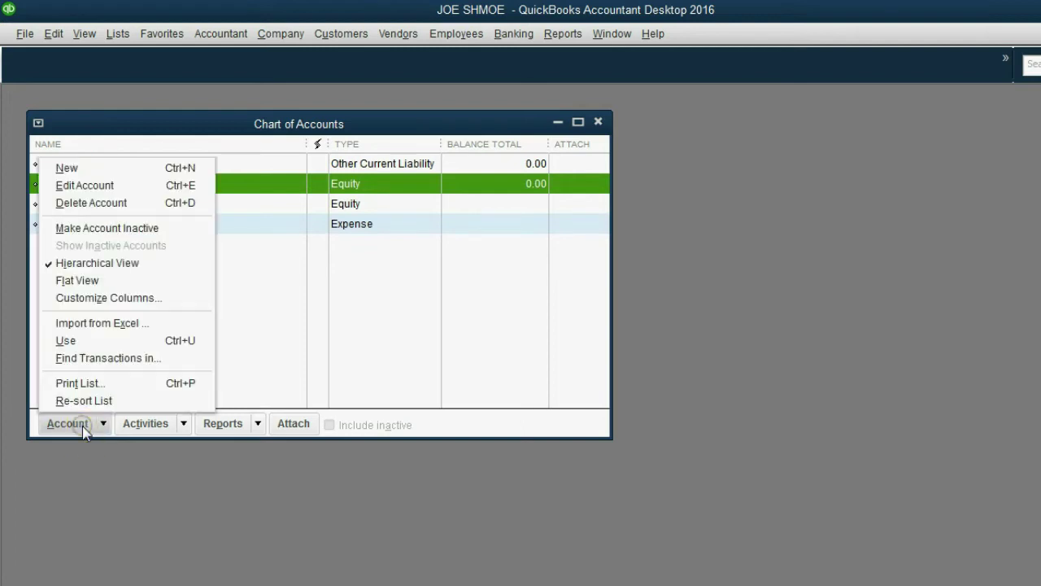
click(120, 205)
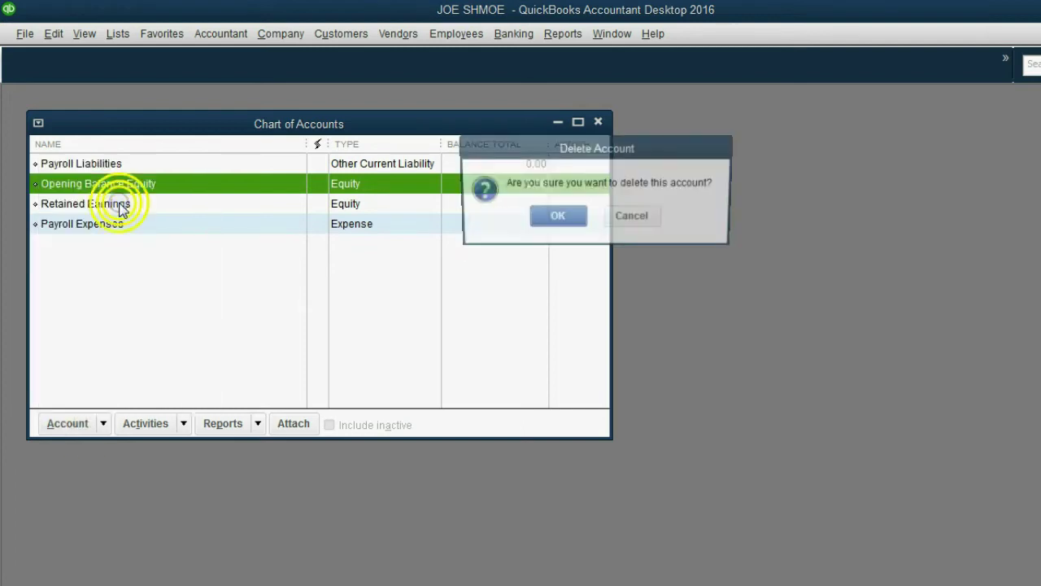
click(549, 218)
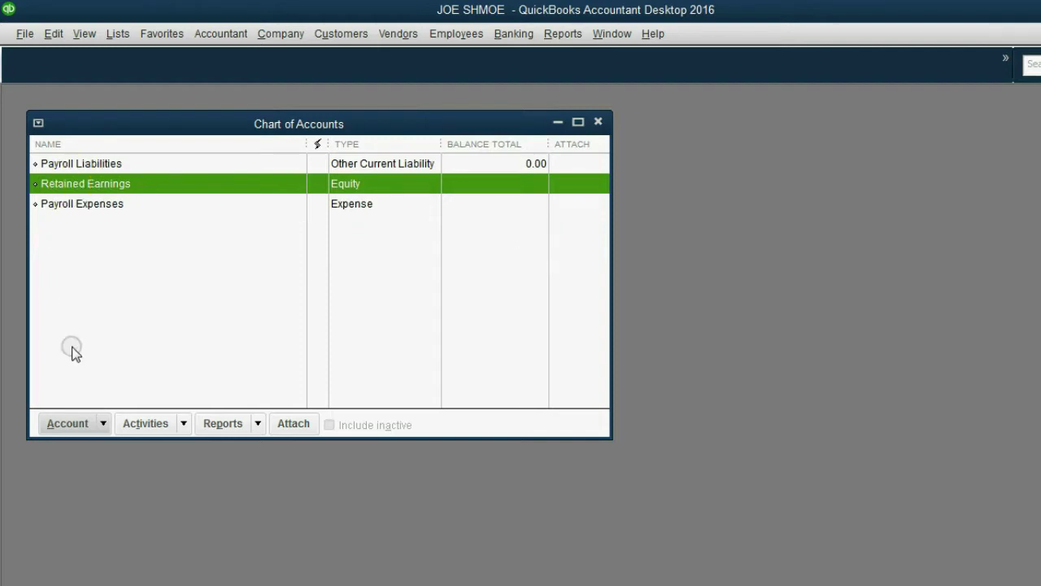
- Delete the Retained Earnings account
click(72, 425)
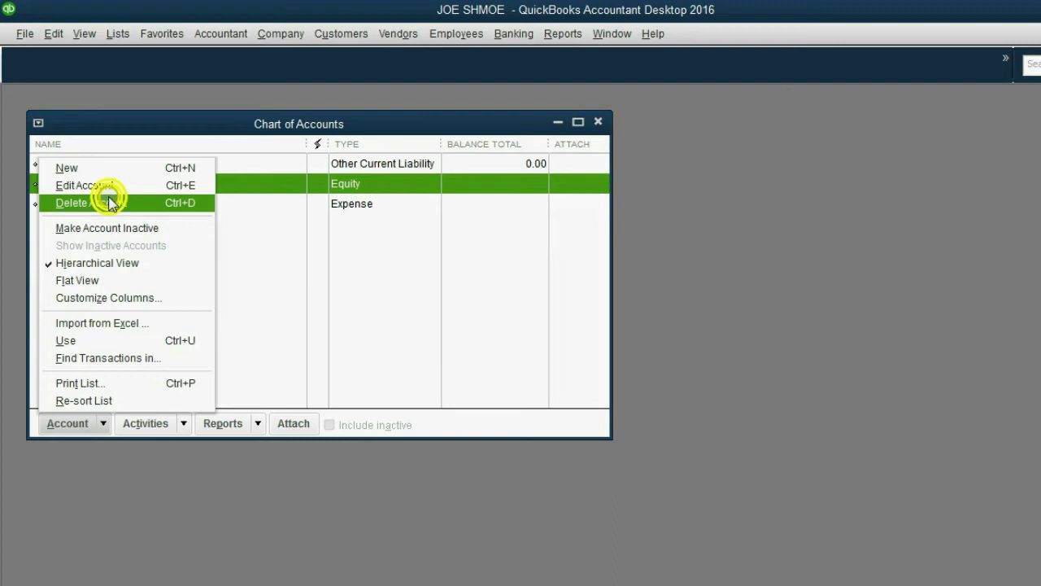
click(110, 202)
click(553, 221)
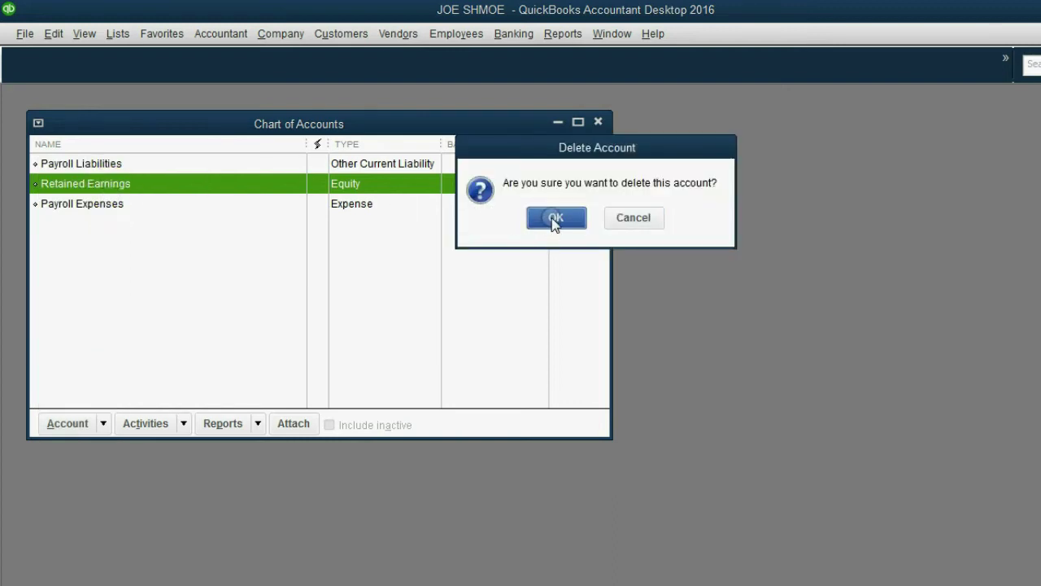
click(146, 168)
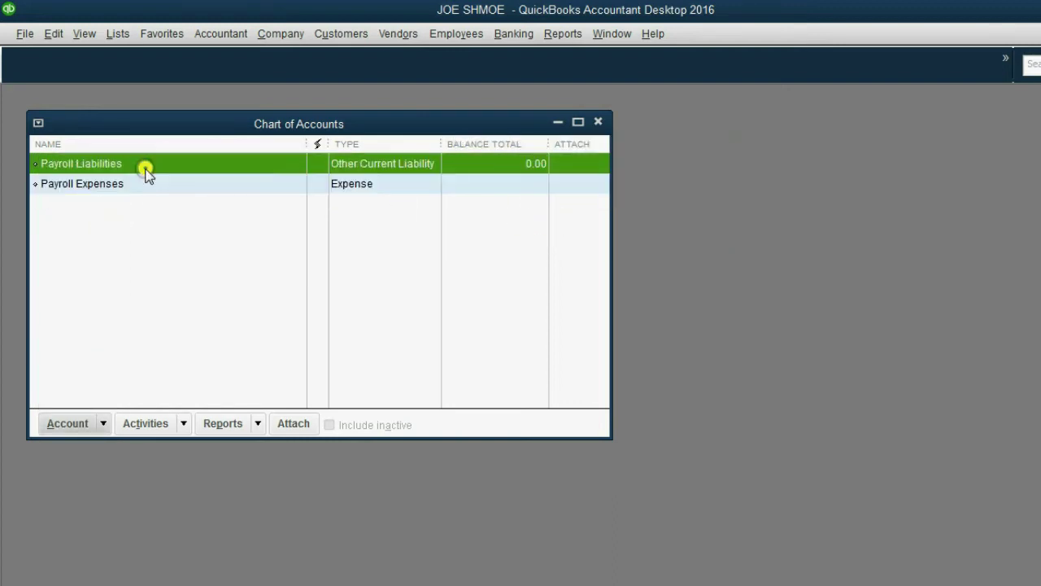
- Attempt to delete Payroll Liabilities and dismiss the cannot-be-deleted warning
click(50, 427)
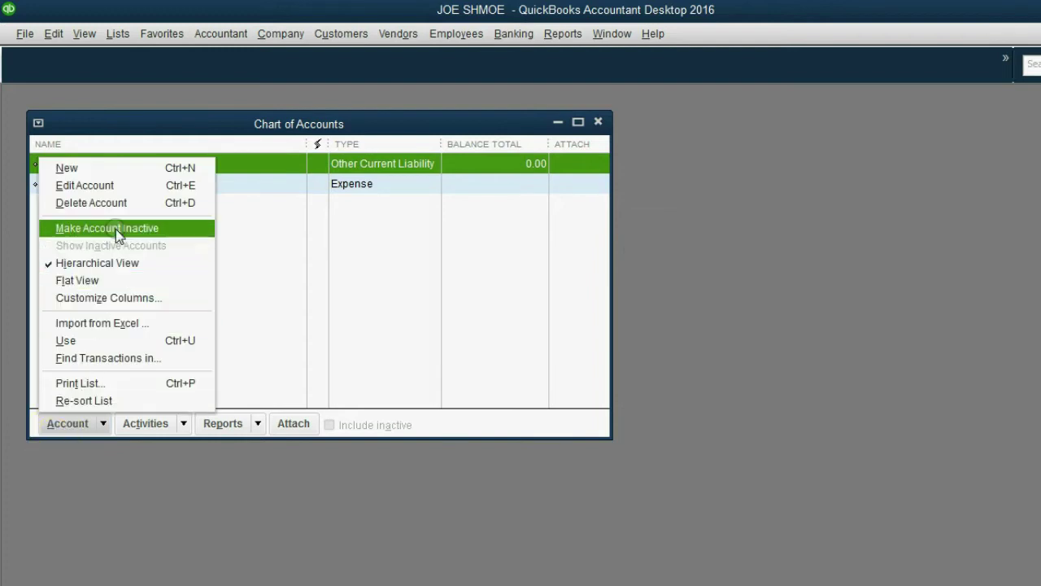
click(118, 204)
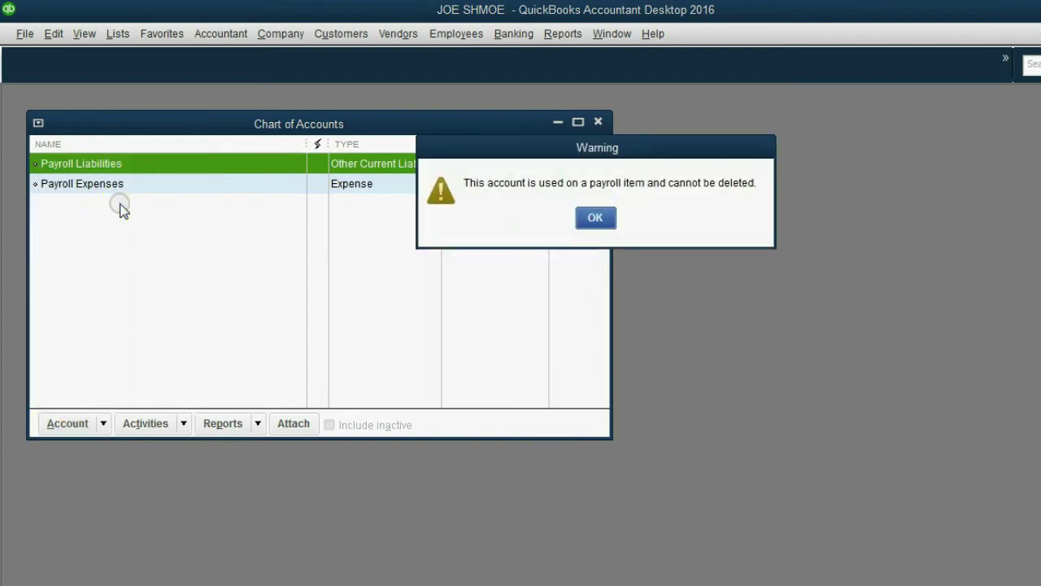
click(594, 219)
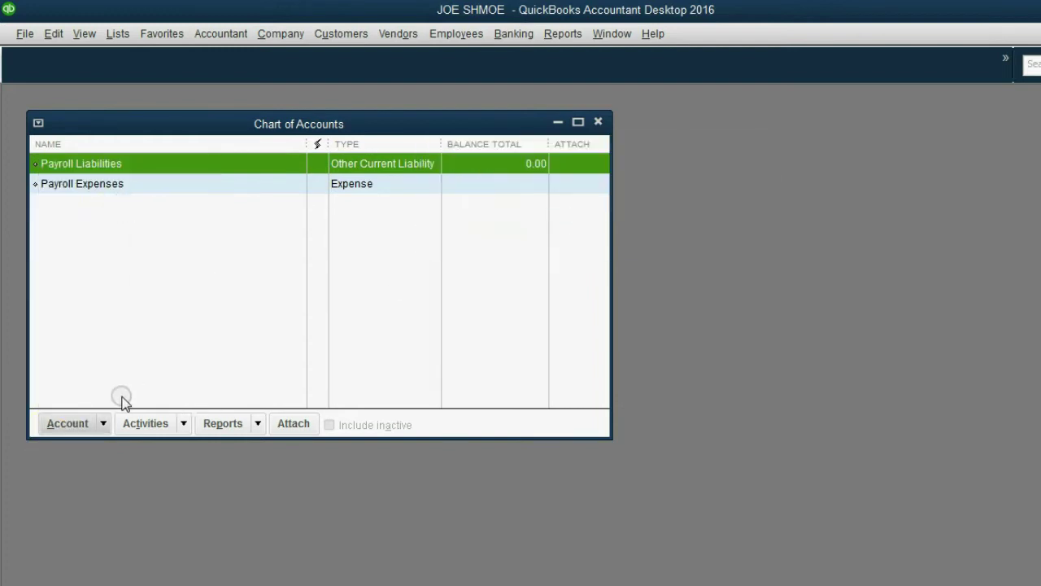
- Make Payroll Liabilities and Payroll Expenses inactive, toggling Include inactive on and off to check
click(104, 424)
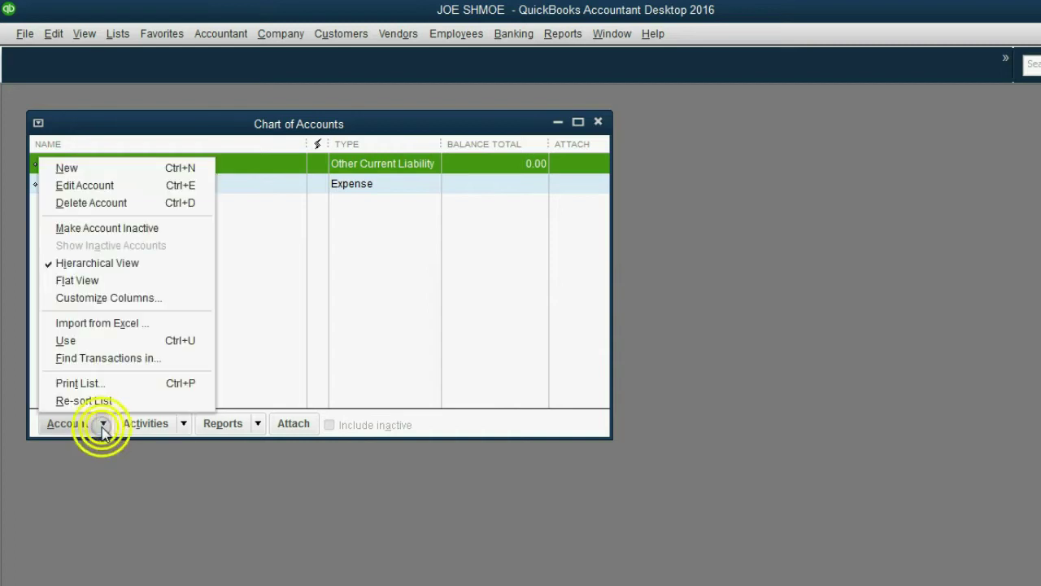
click(117, 230)
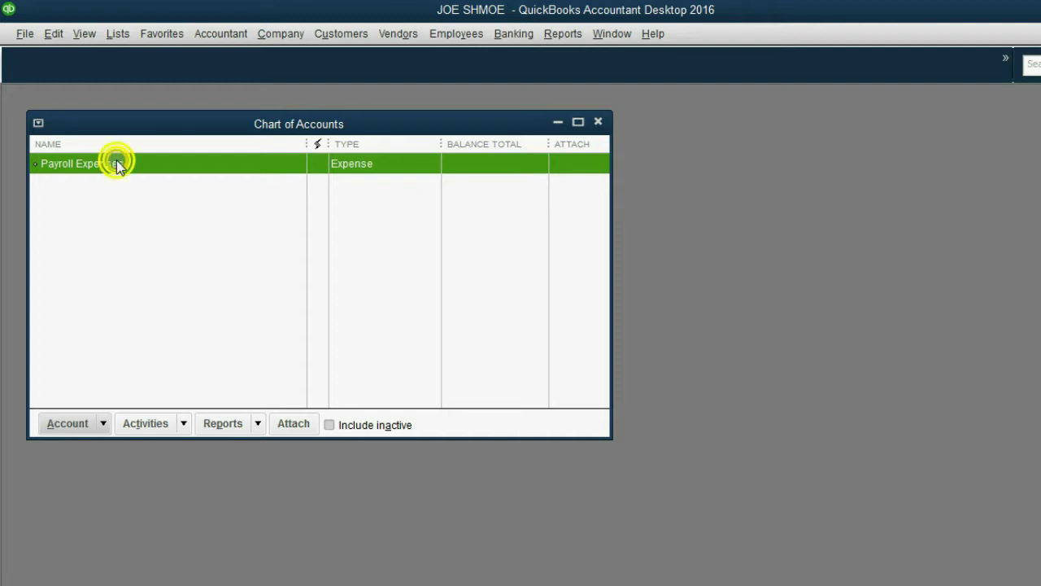
click(86, 426)
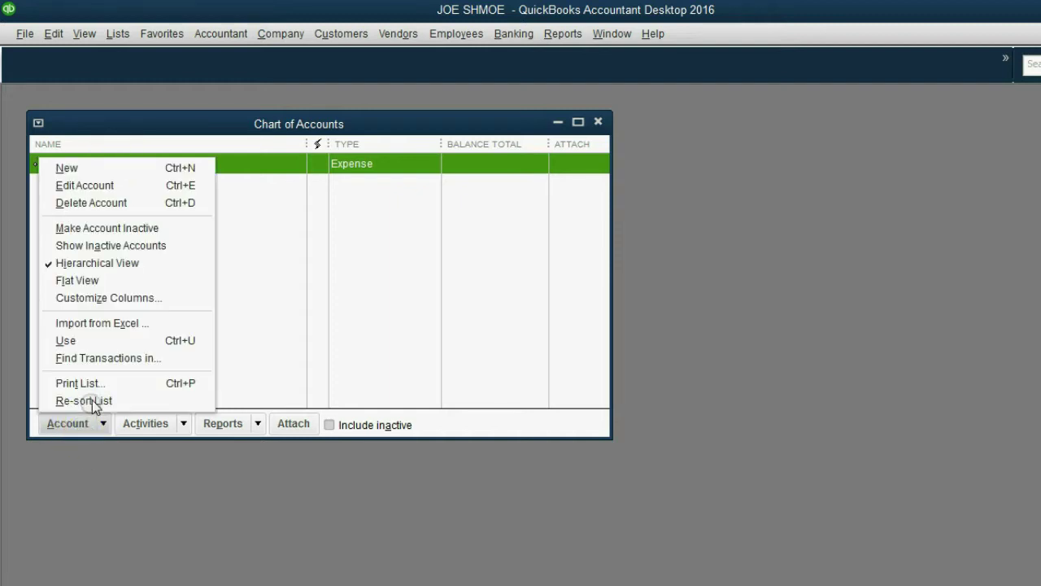
click(120, 228)
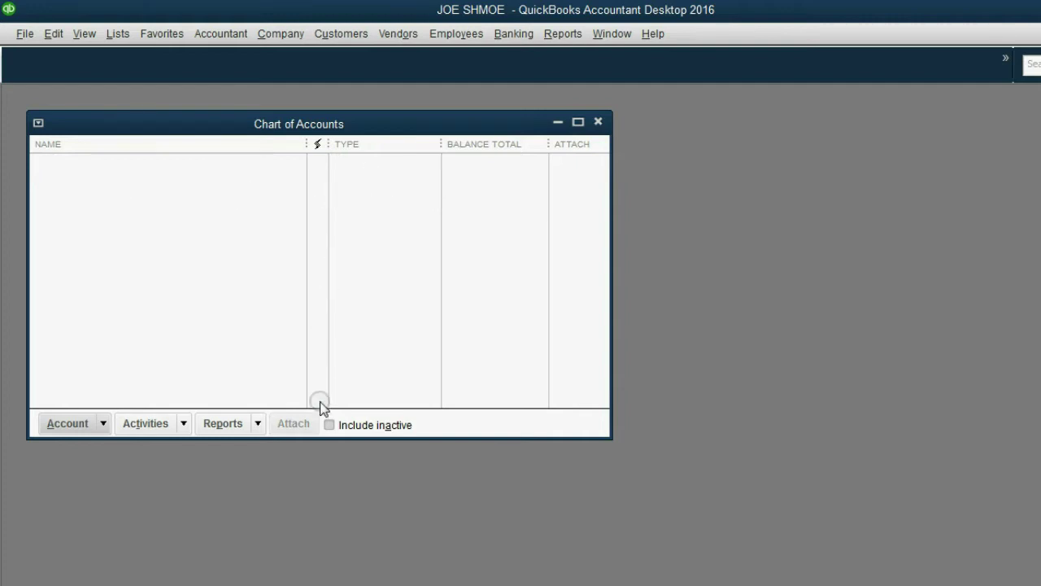
click(330, 425)
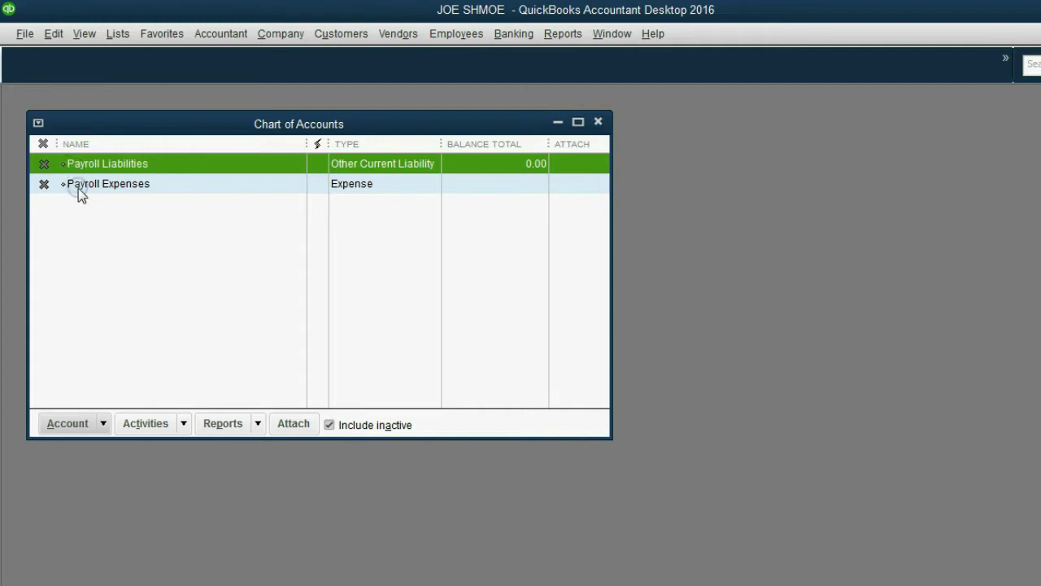
click(330, 424)
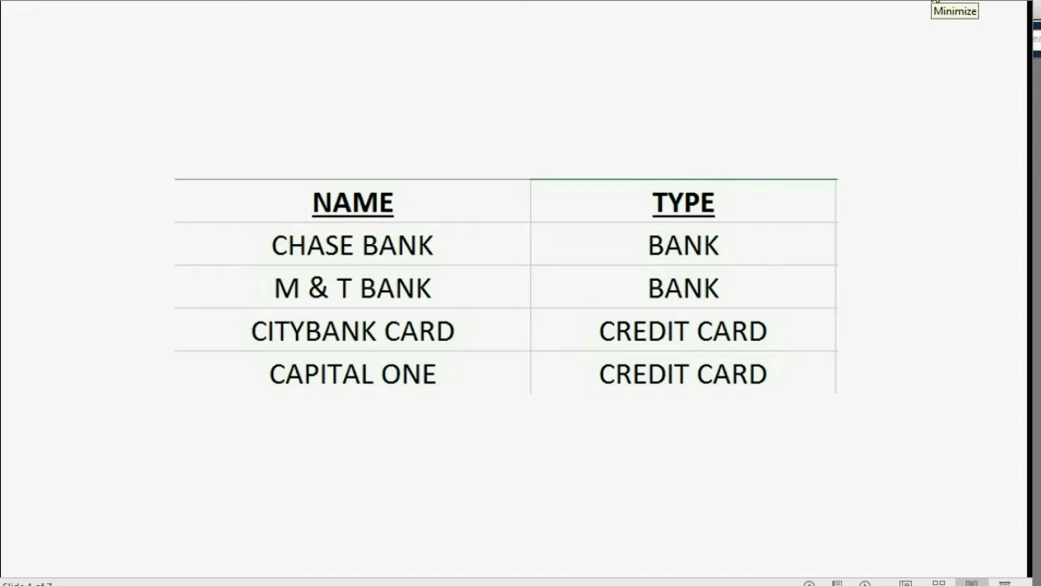
click(936, 3)
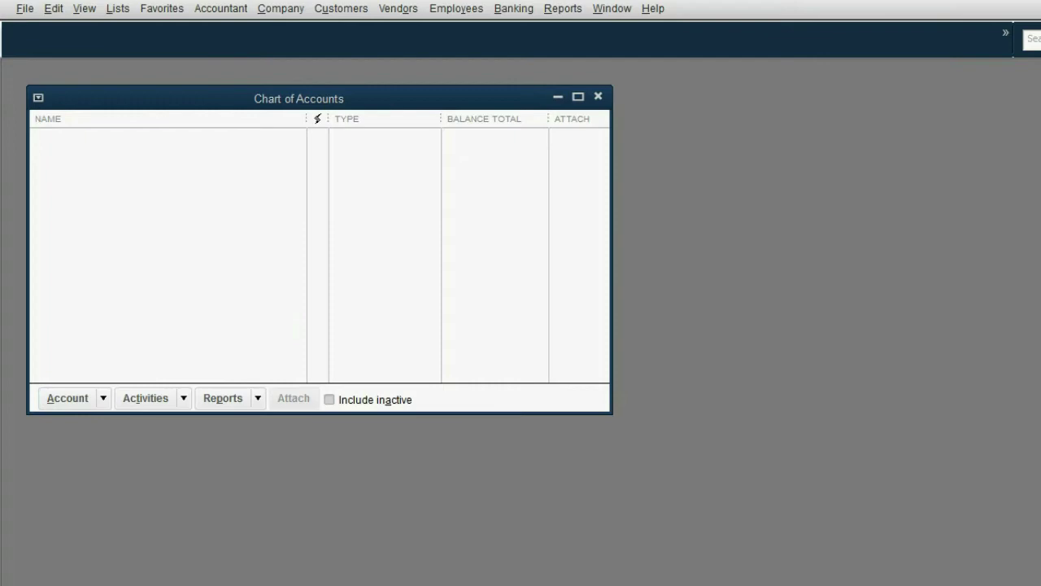
key(alt+Tab)
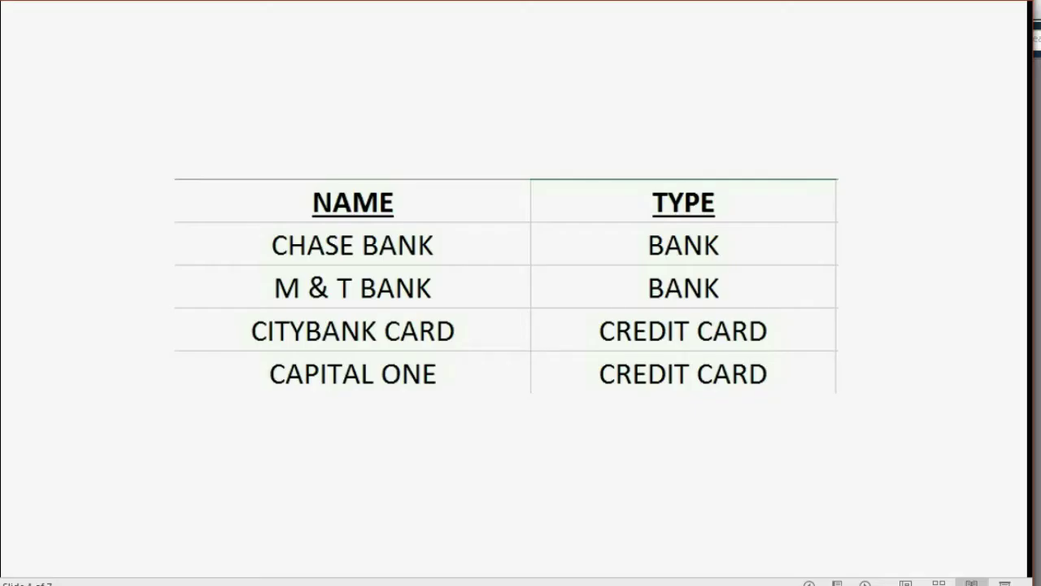
key(alt+Tab)
- Start a new account with Bank chosen as its type
click(104, 402)
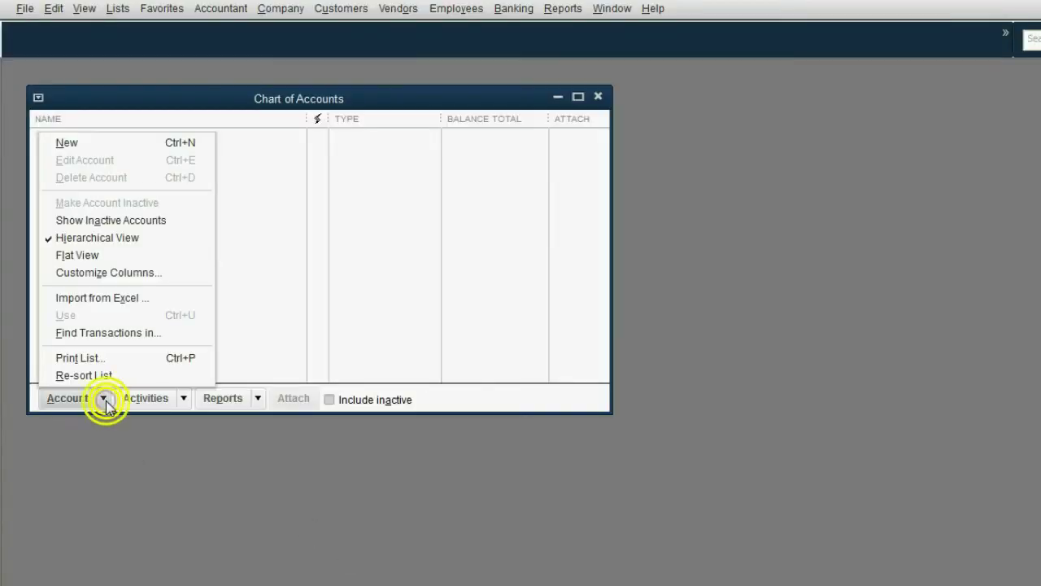
click(117, 143)
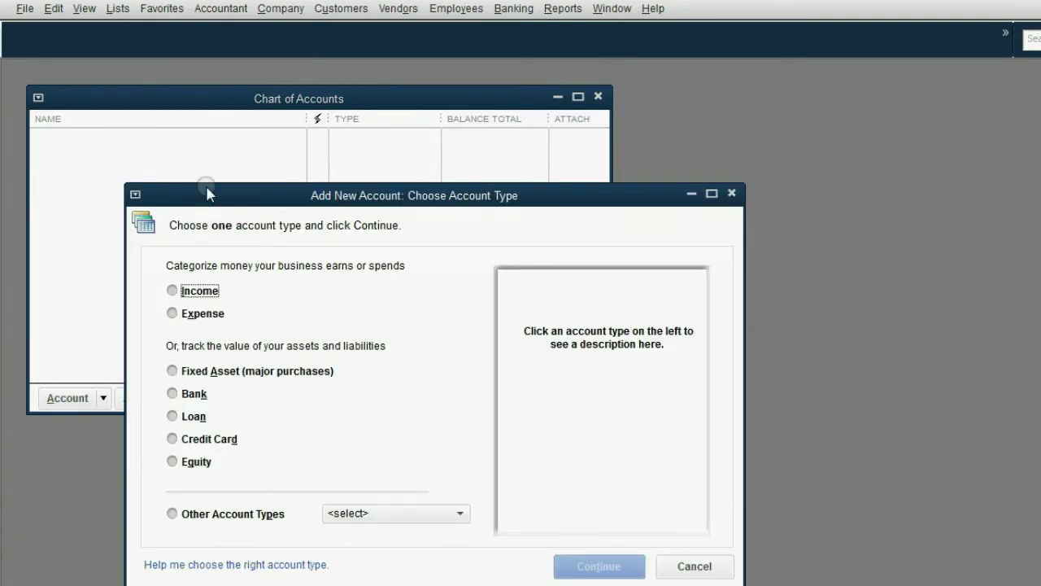
drag(206, 189, 179, 114)
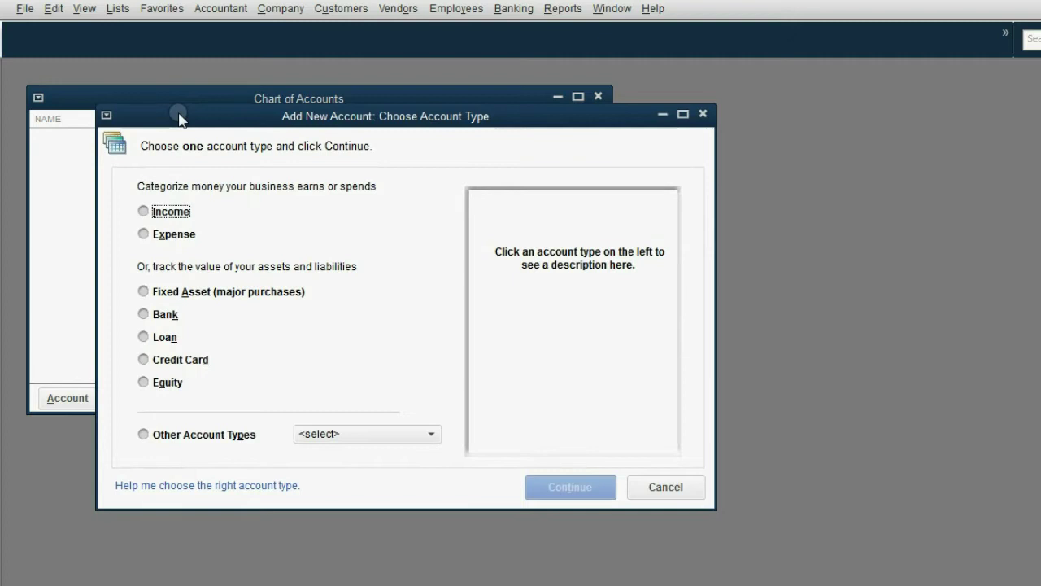
click(163, 317)
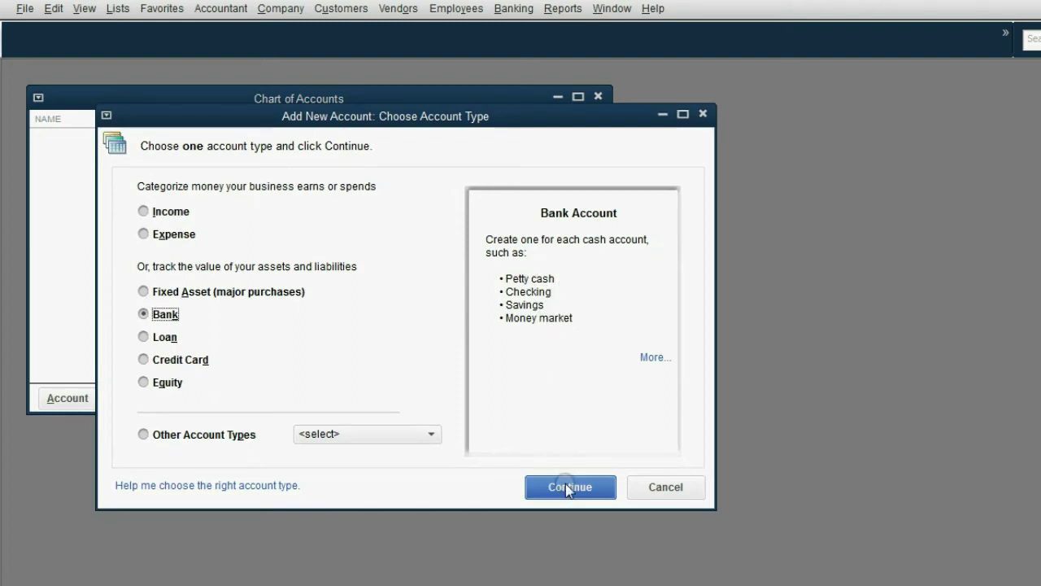
click(565, 484)
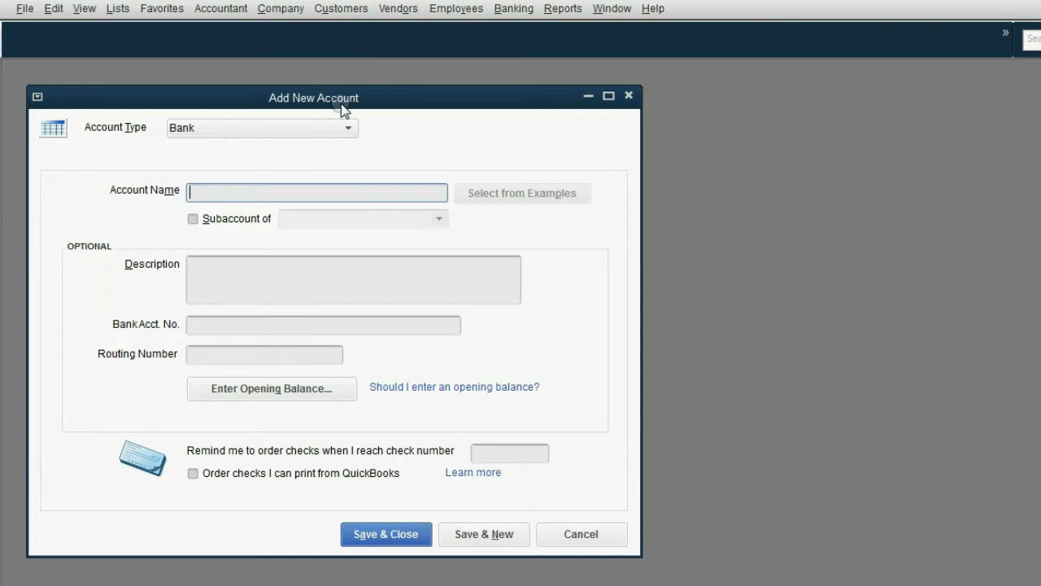
- Enter CHASE BANK as the Bank account's name, moving the form beside the account list
drag(342, 99, 401, 96)
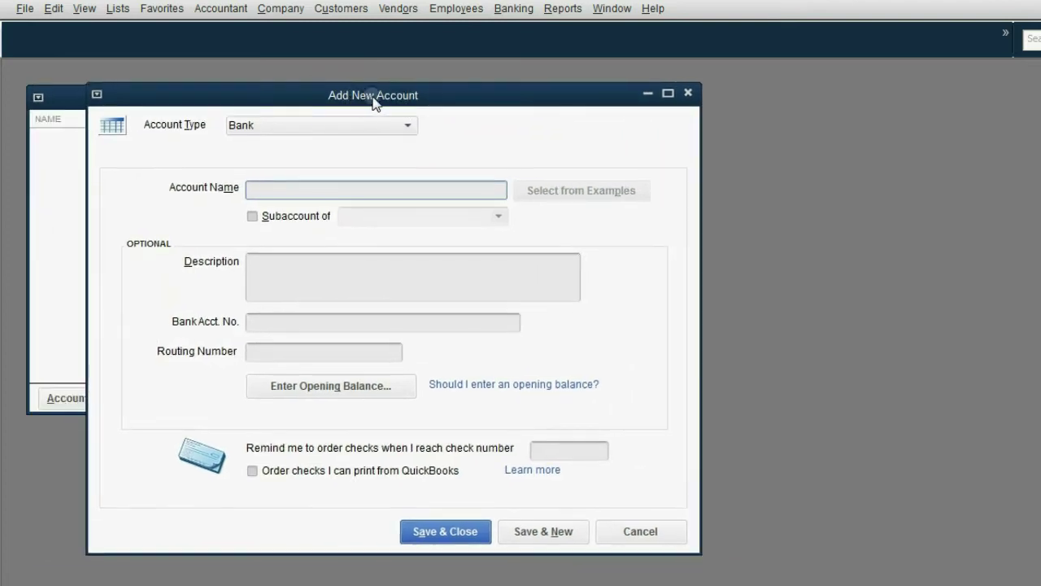
click(340, 126)
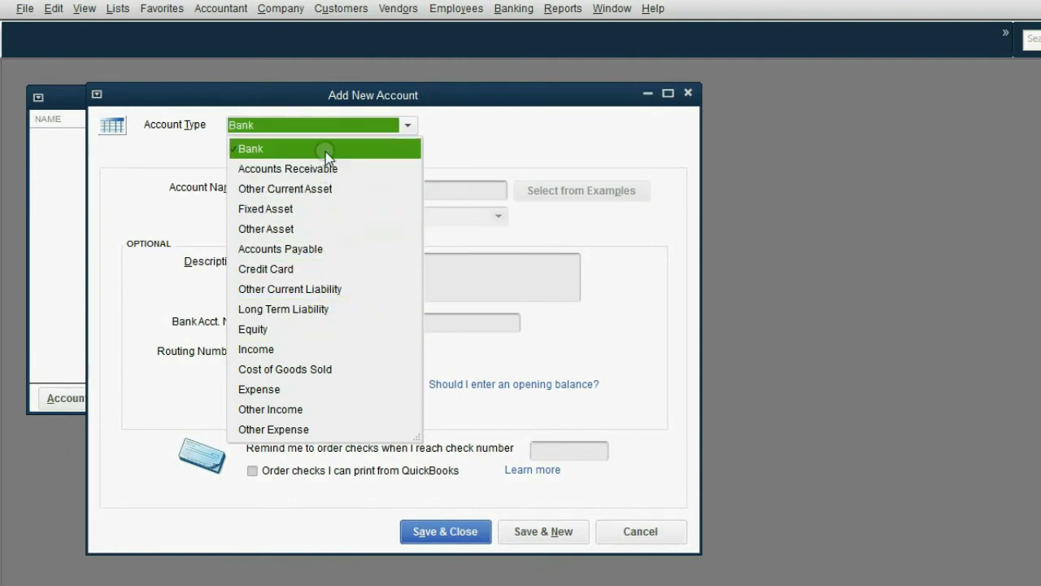
click(325, 149)
click(301, 196)
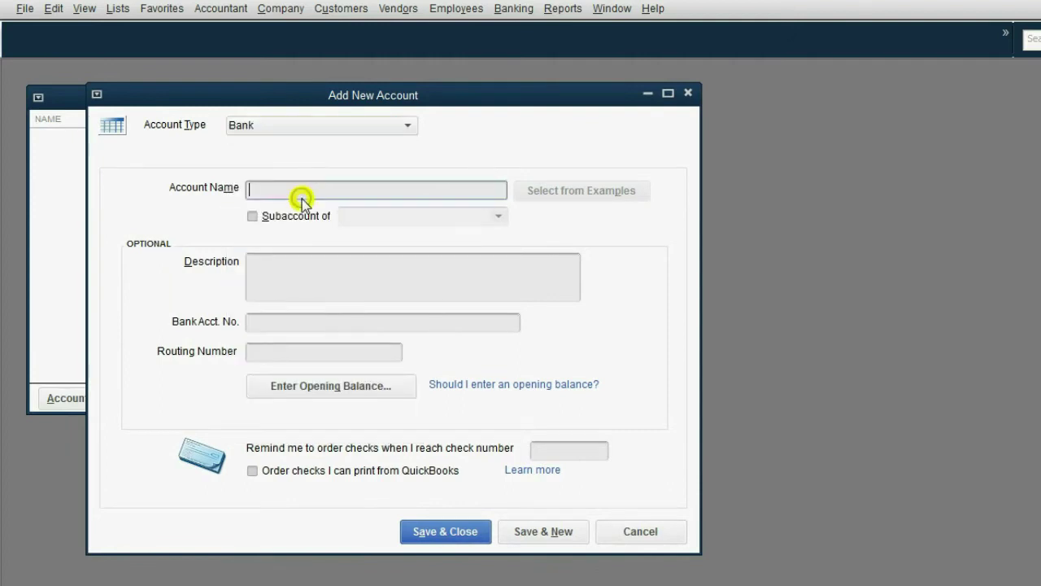
text(c)
text(hase)
key(BackSpace)
key(BackSpace)
key(BackSpace)
text(CHASE BA)
text(NK)
mouse_move(536, 101)
mouse_down()
mouse_move(751, 106)
mouse_move(737, 96)
mouse_up()
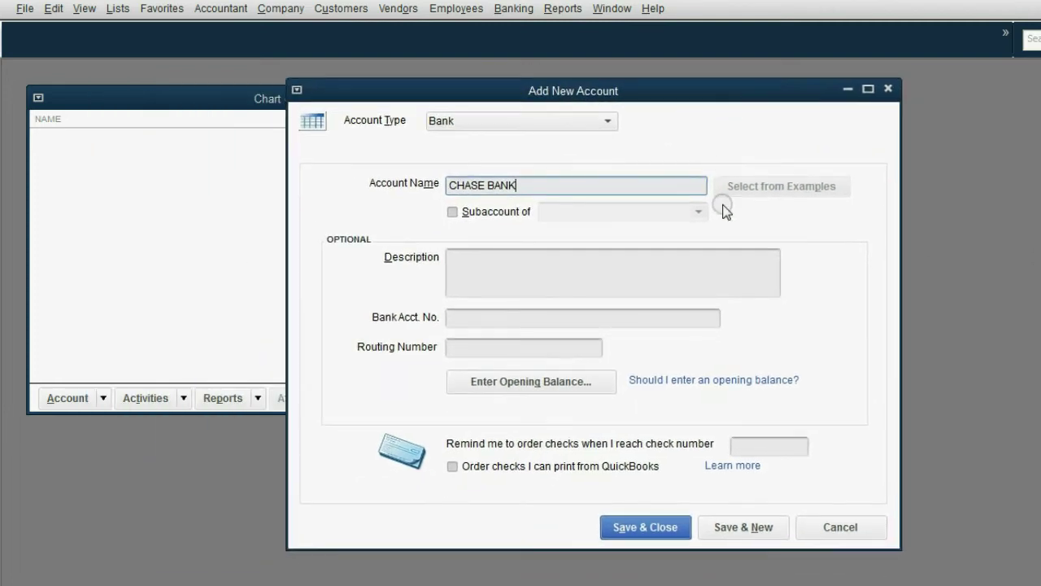
- Save CHASE BANK with Save & New and confirm it appears in the Chart of Accounts
click(754, 532)
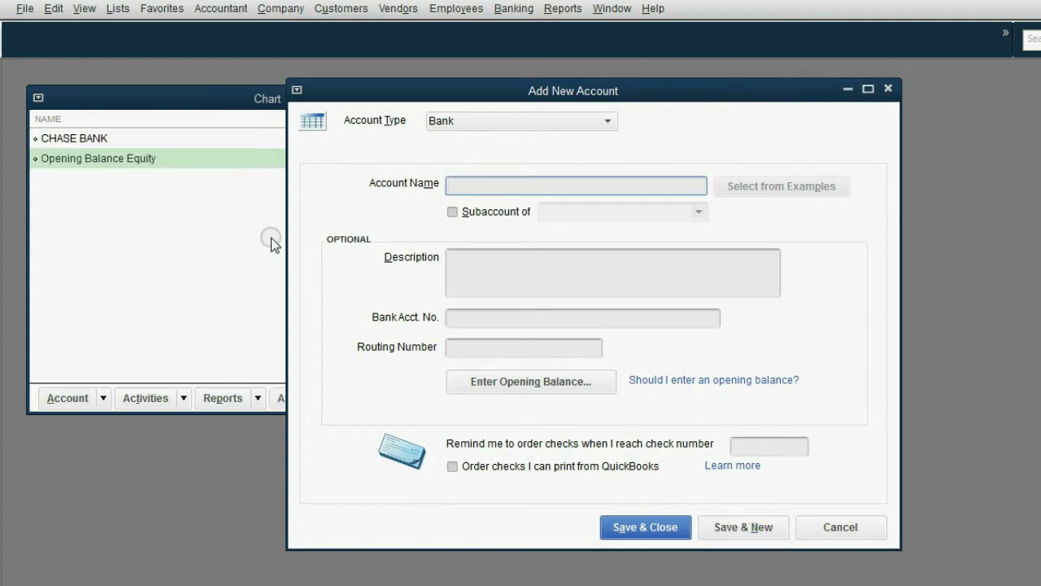
click(158, 151)
click(160, 140)
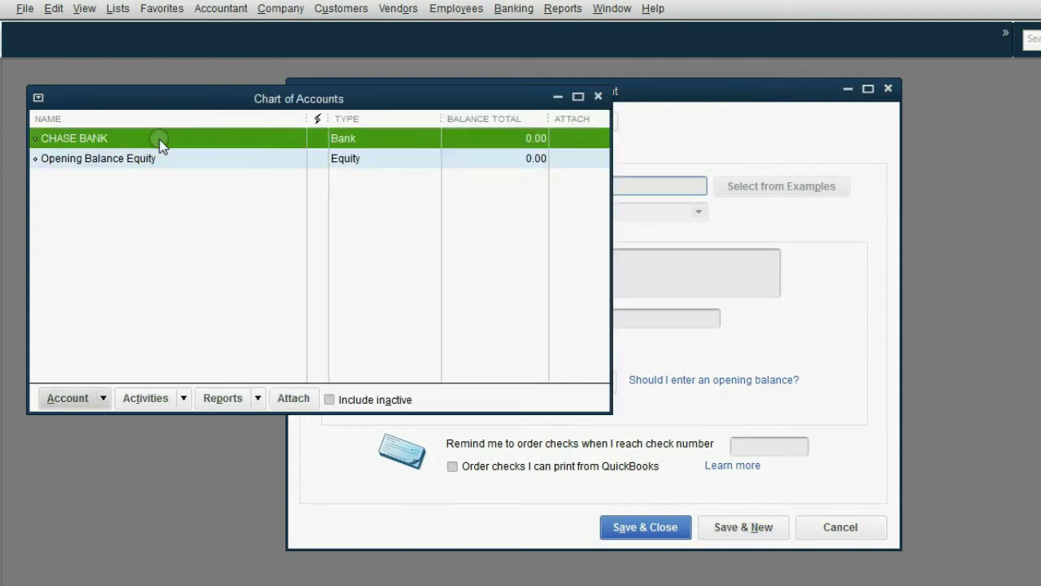
click(161, 159)
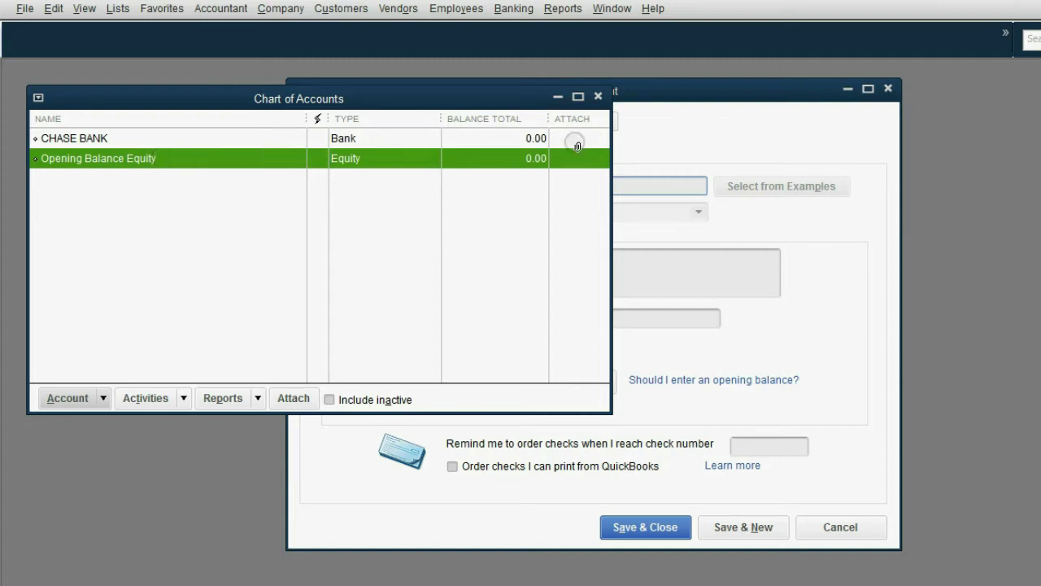
- Add M & T BANK as a second Bank account and check it in the list
click(676, 91)
click(593, 121)
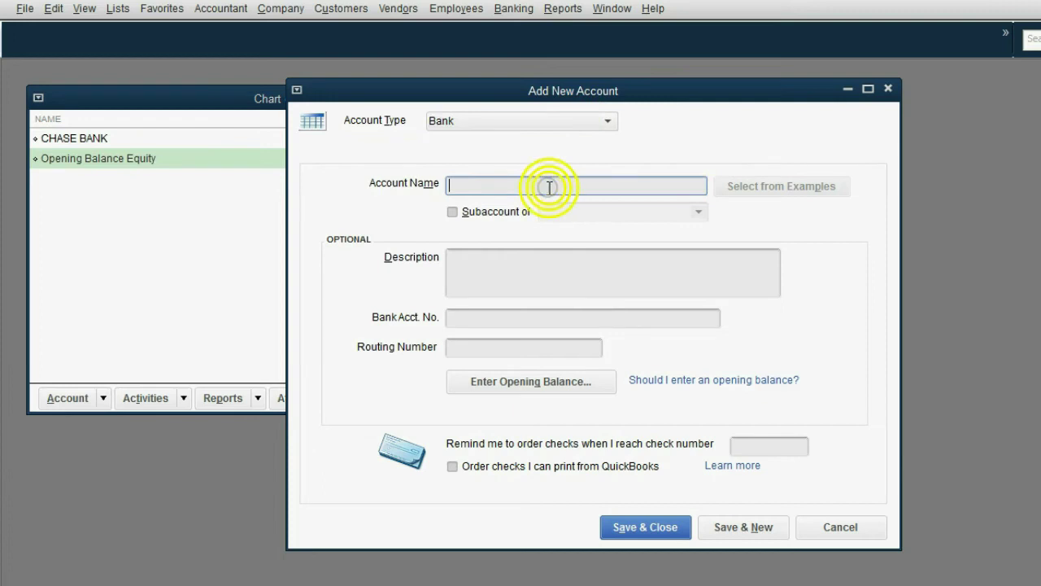
text(M)
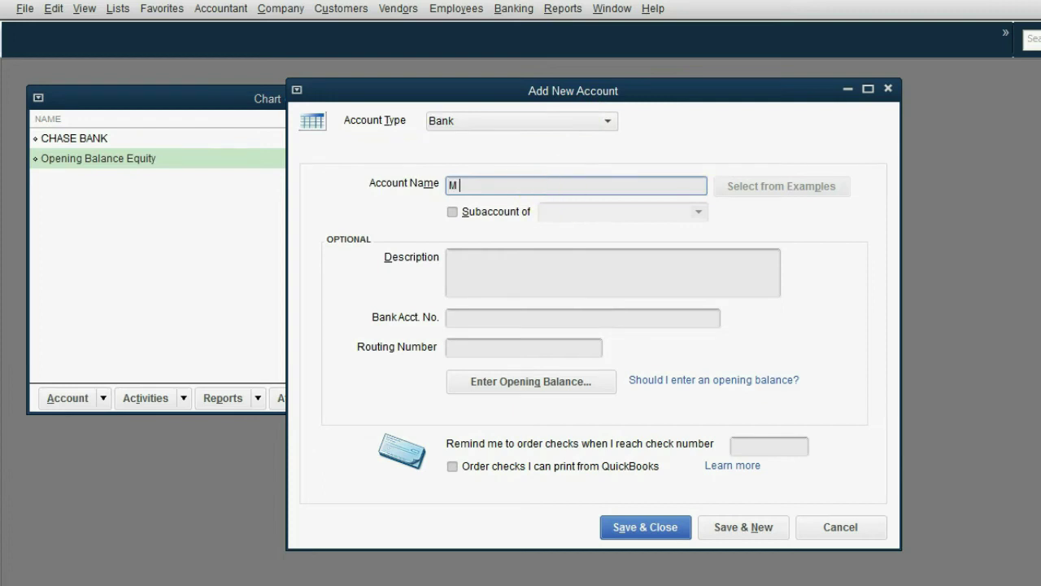
text( & T )
text(BANK)
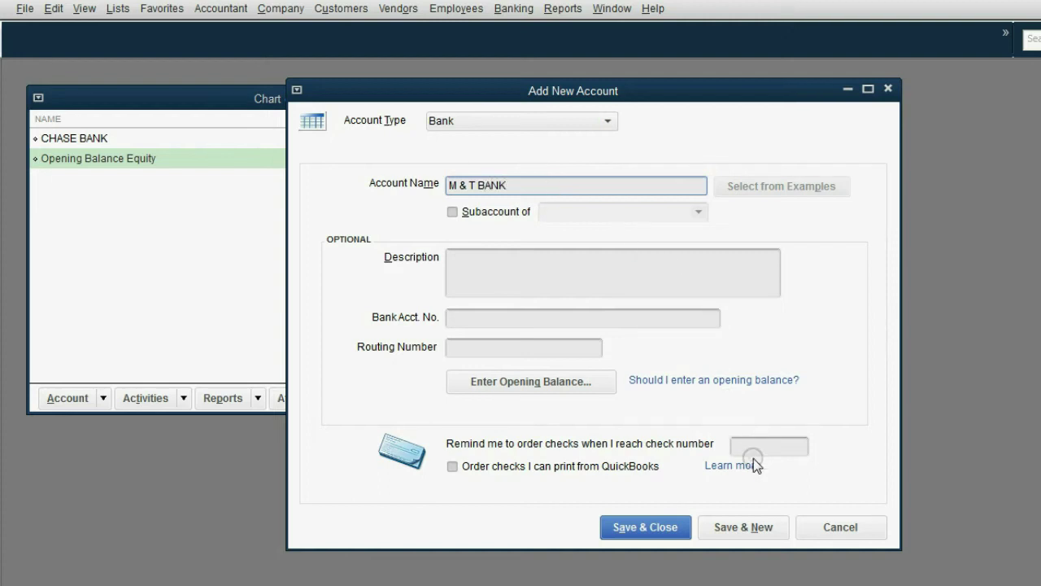
click(741, 532)
click(105, 158)
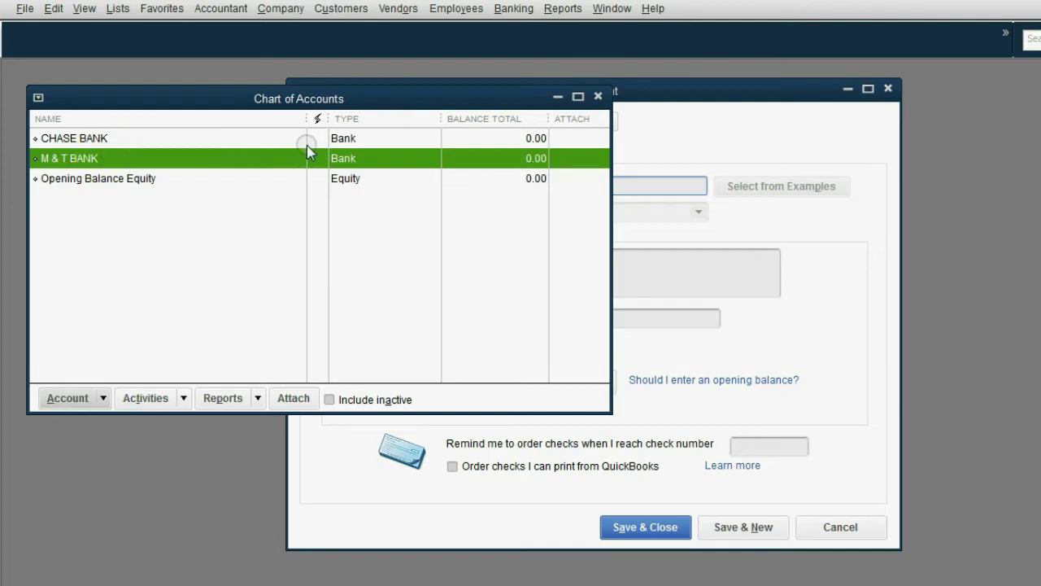
click(664, 91)
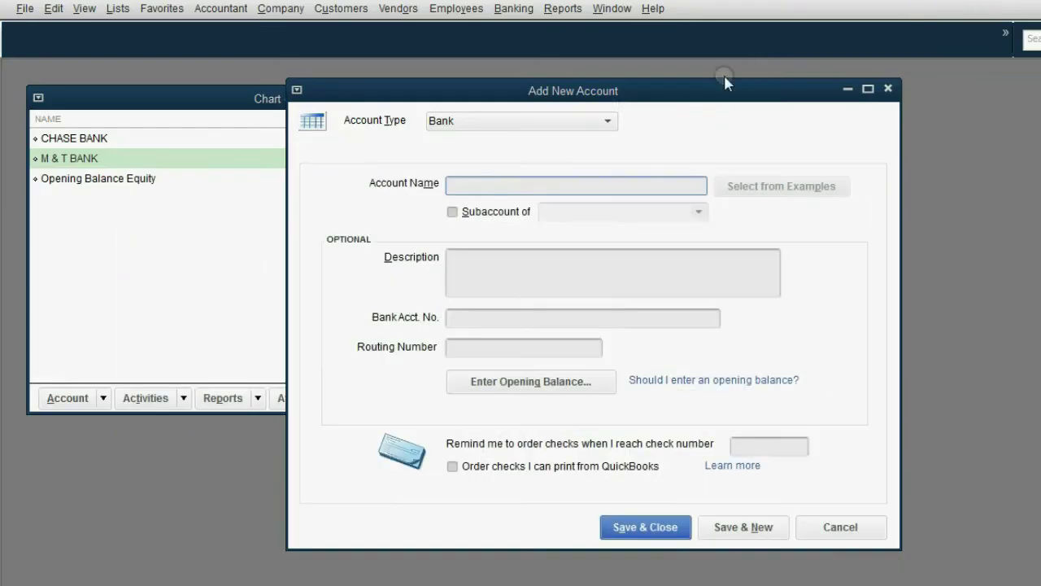
- Save CITYBANK CARD as a Credit Card account, then enter CAPITAL ONE as the next name
click(450, 124)
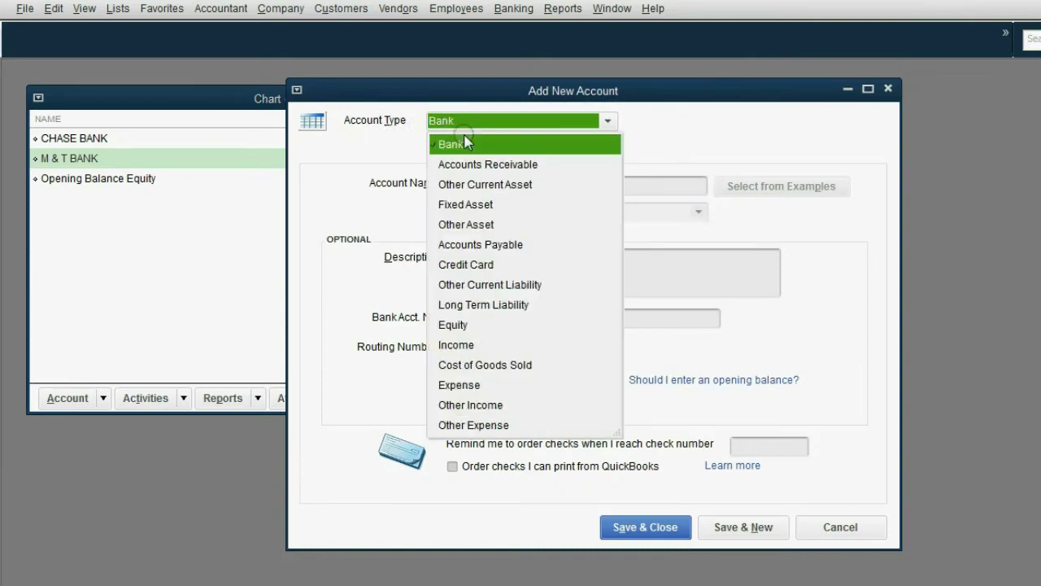
click(491, 267)
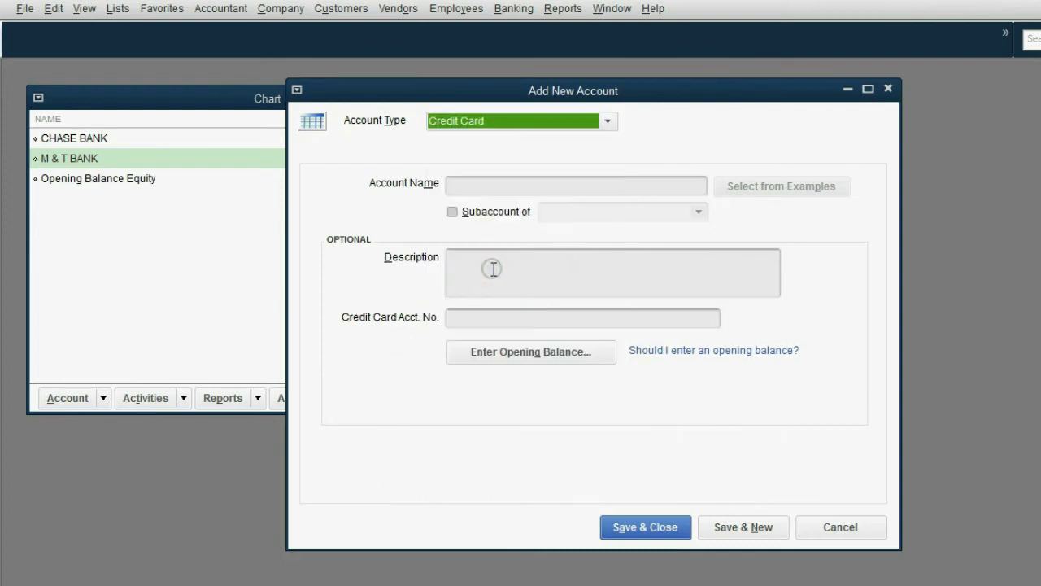
click(480, 186)
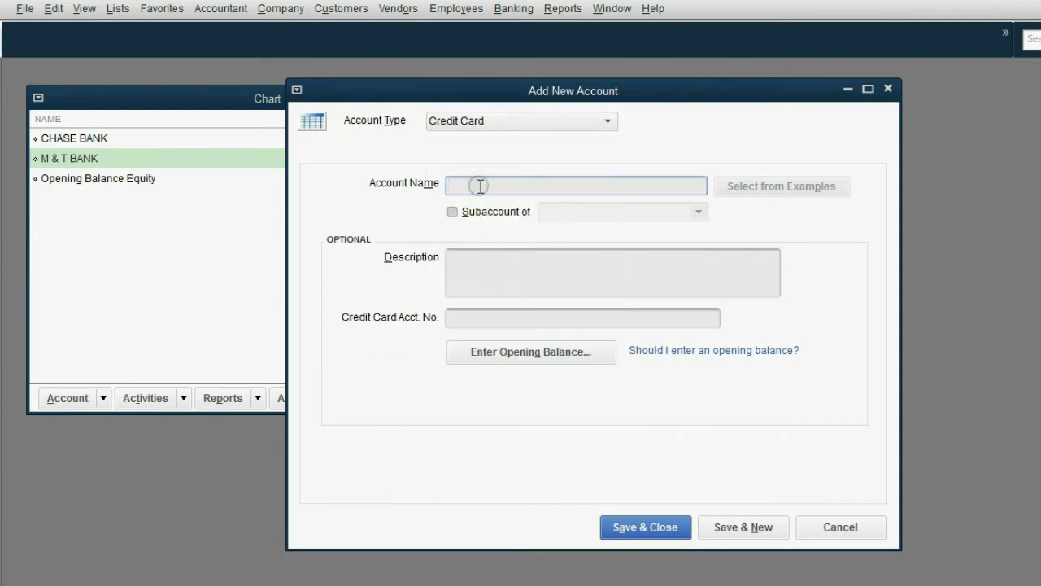
text(CITYBAN)
text(K CAR)
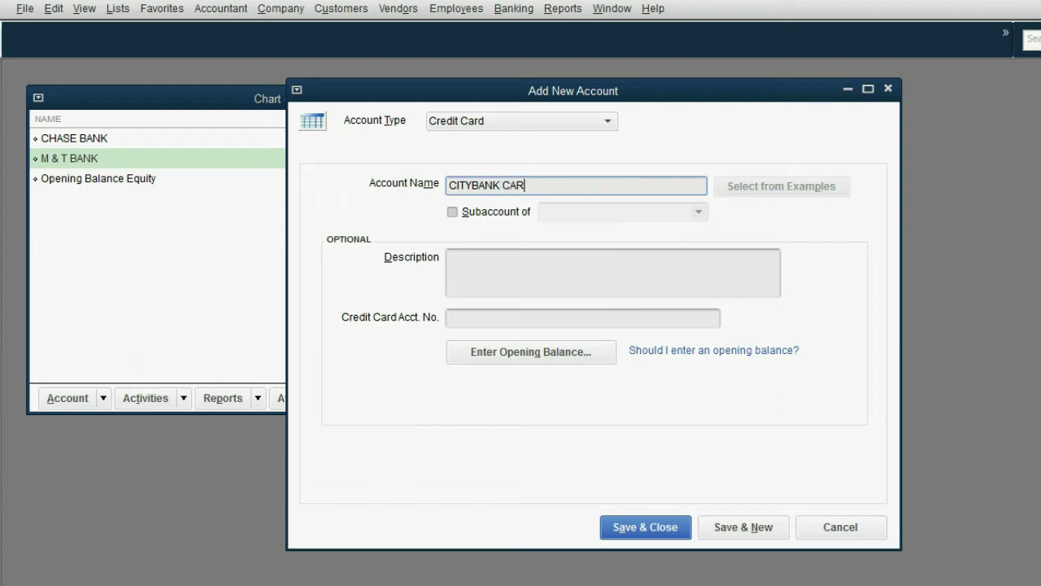
text(D)
click(730, 524)
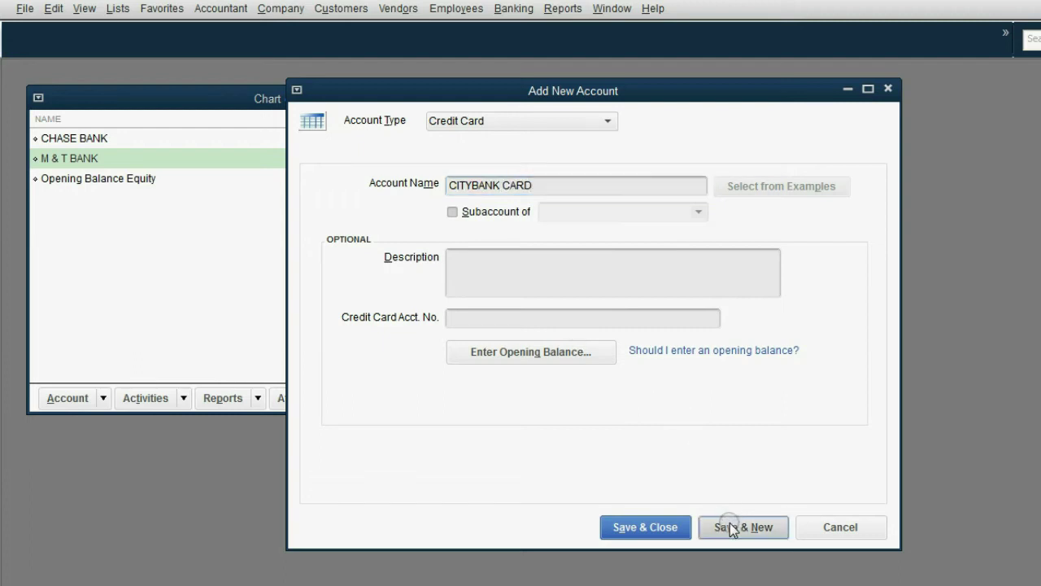
click(567, 184)
text(C)
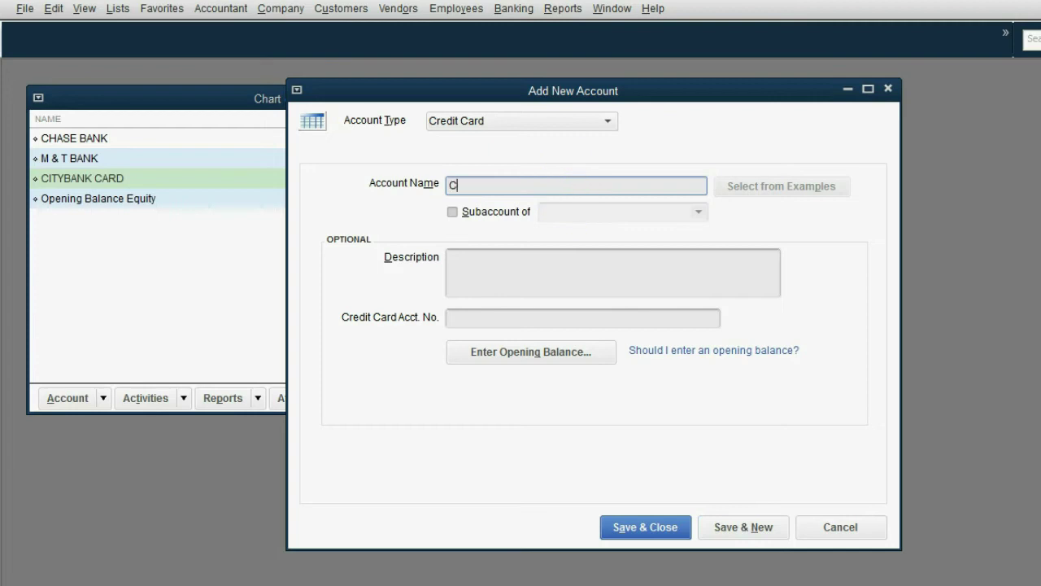
text(APITAL )
text(ONE)
- Save and close the account form, answering No to bank feed setup
click(640, 528)
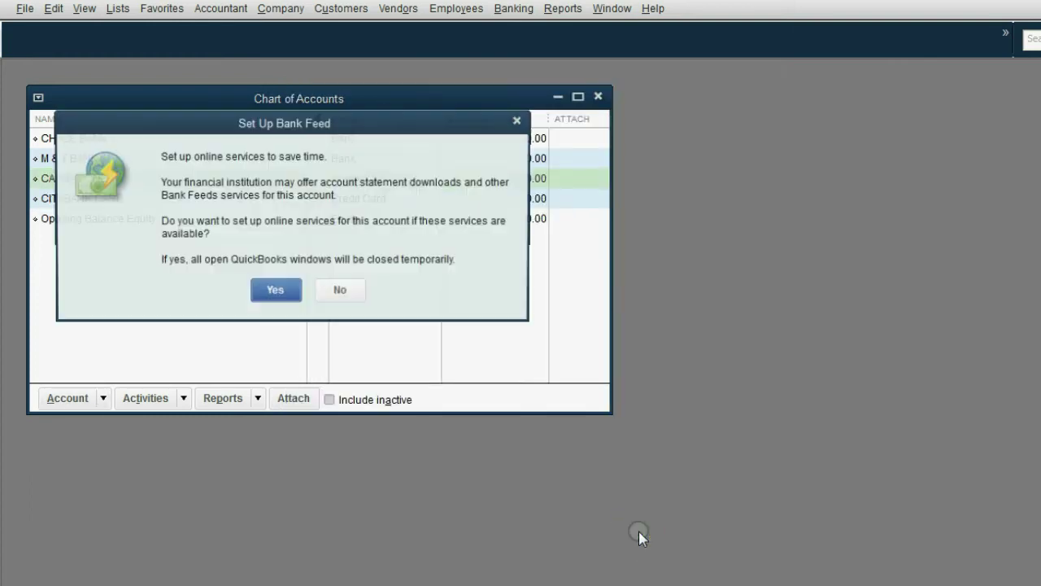
drag(217, 123, 369, 128)
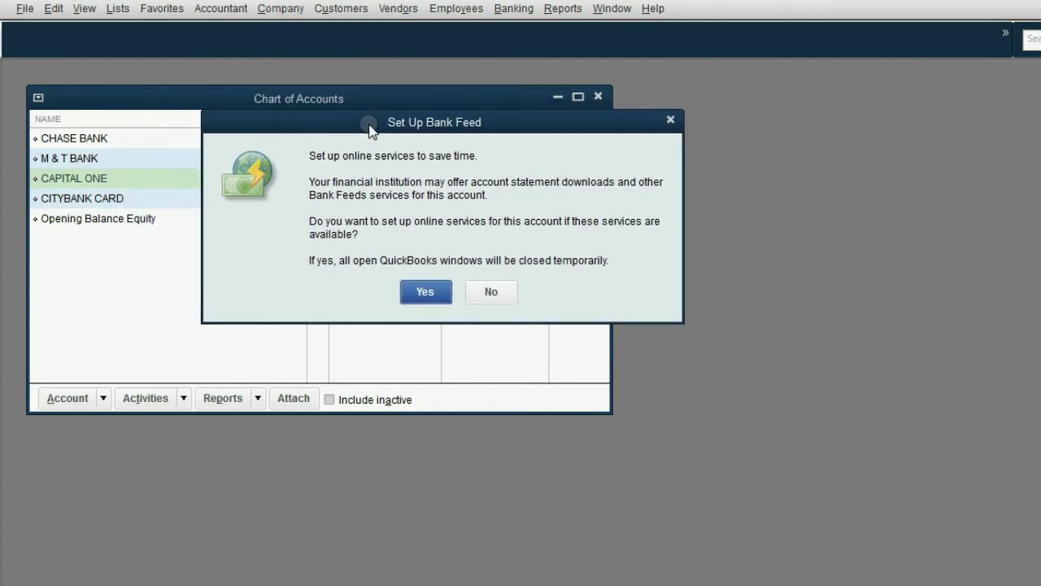
click(491, 291)
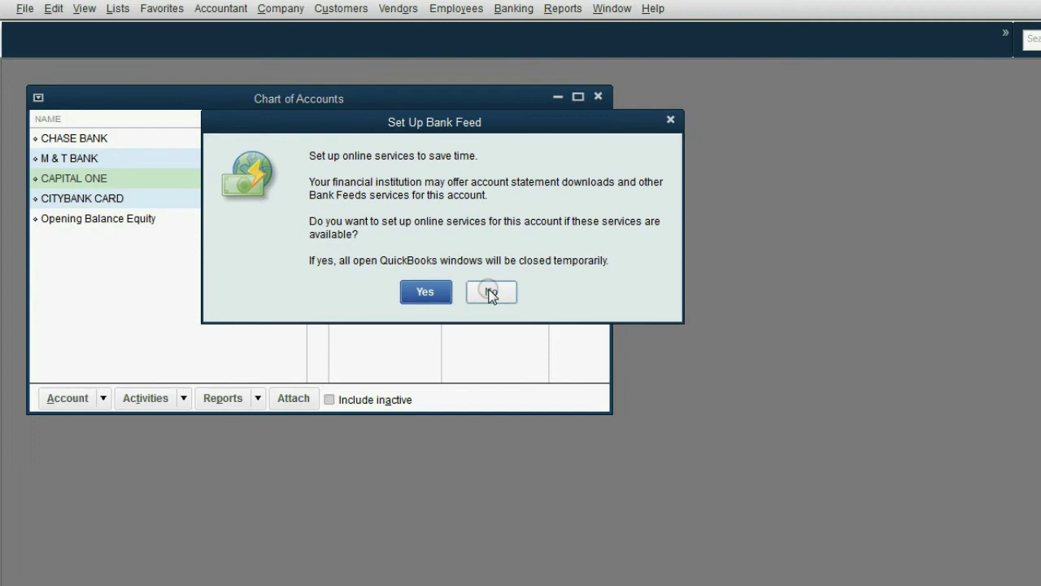
- Review CHASE BANK, M & T BANK, CAPITAL ONE and CITYBANK CARD in the Chart of Accounts
click(75, 141)
click(86, 161)
click(98, 178)
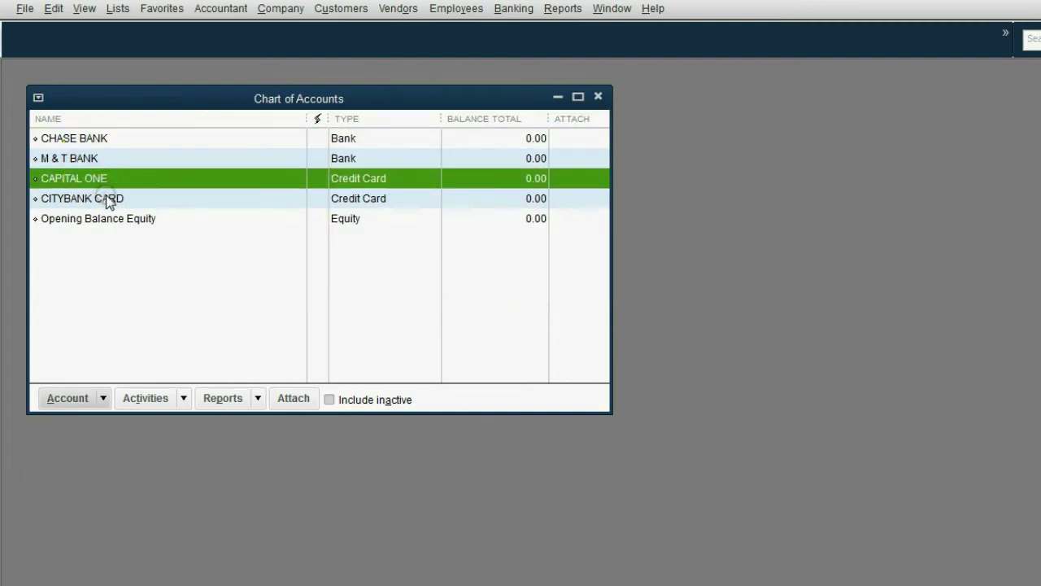
click(109, 200)
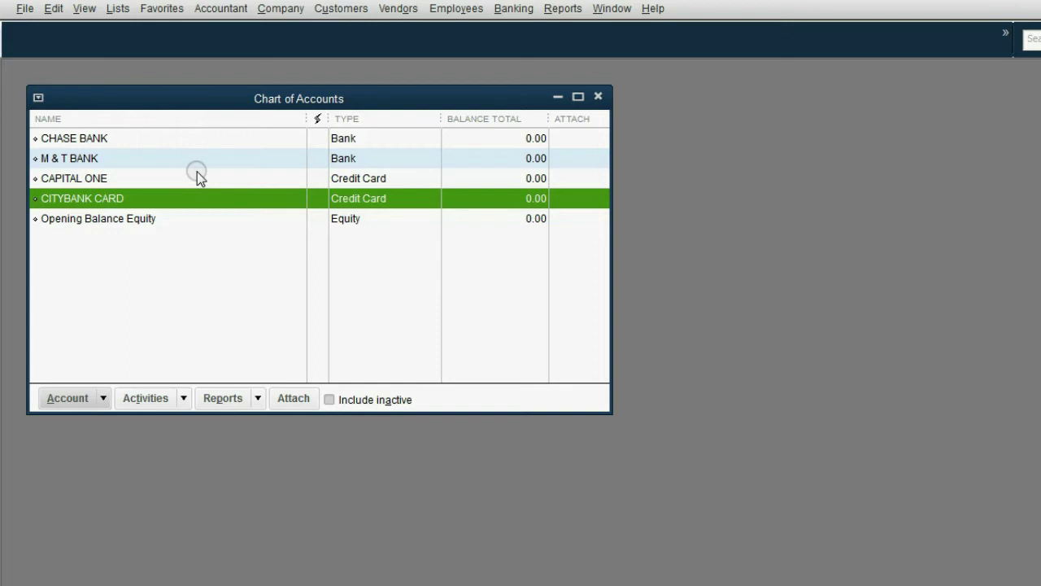
- Add the Chart of Accounts to the icon bar with the label Accnt
click(87, 12)
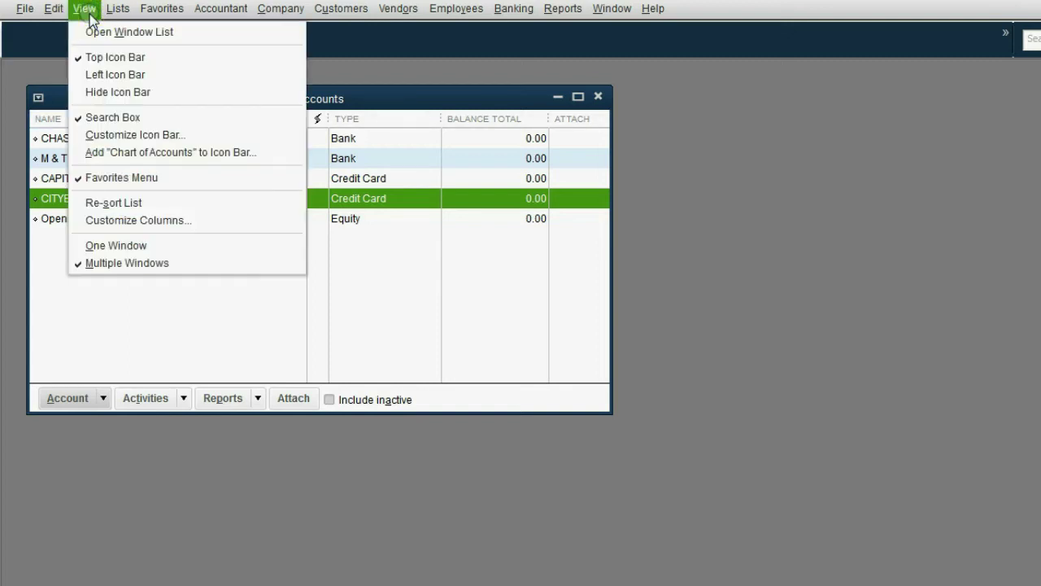
click(134, 156)
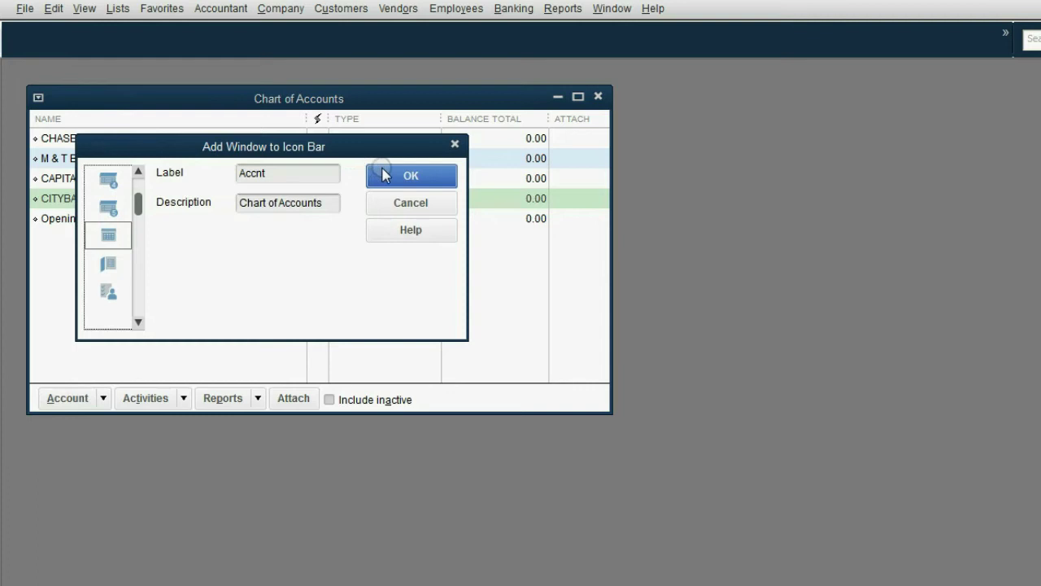
click(385, 176)
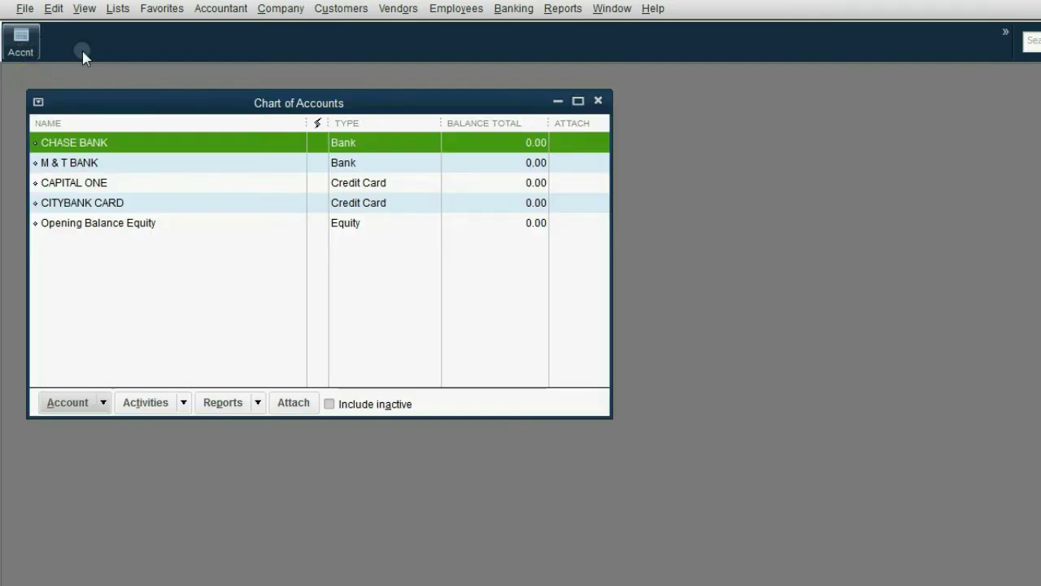
click(865, 330)
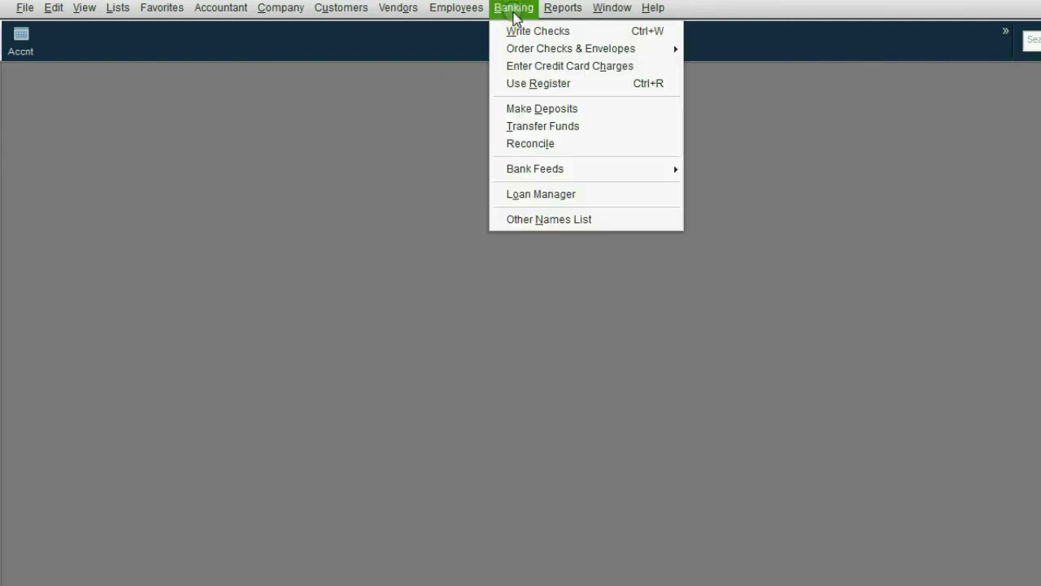
- Open the CHASE BANK register and enlarge its window
click(522, 84)
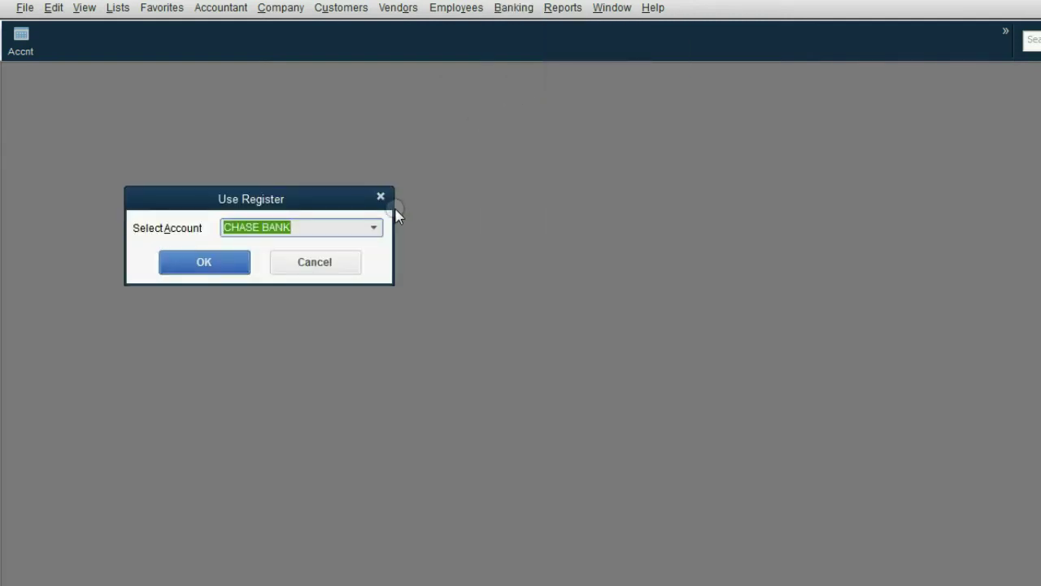
click(374, 226)
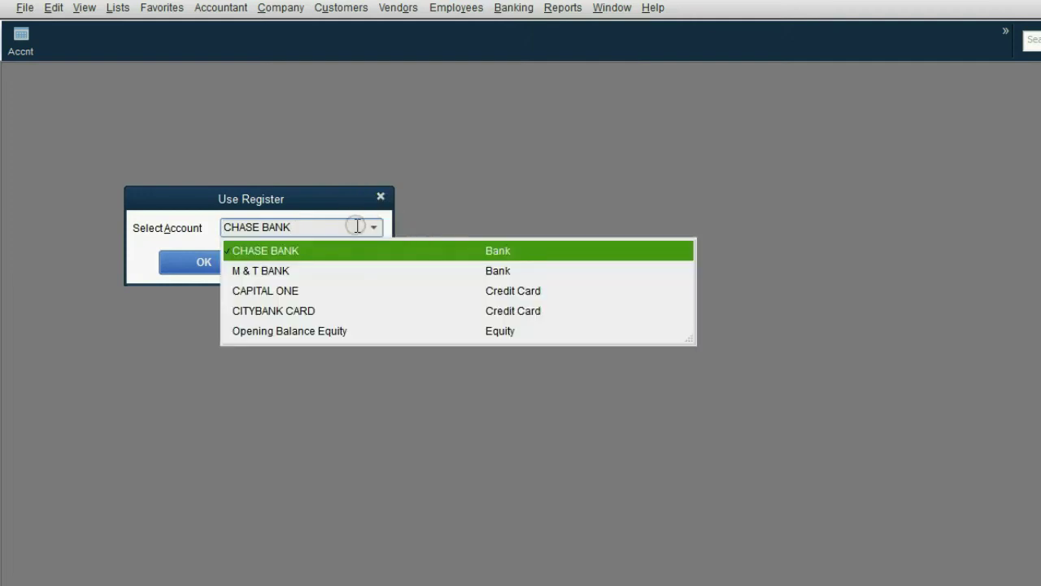
click(350, 253)
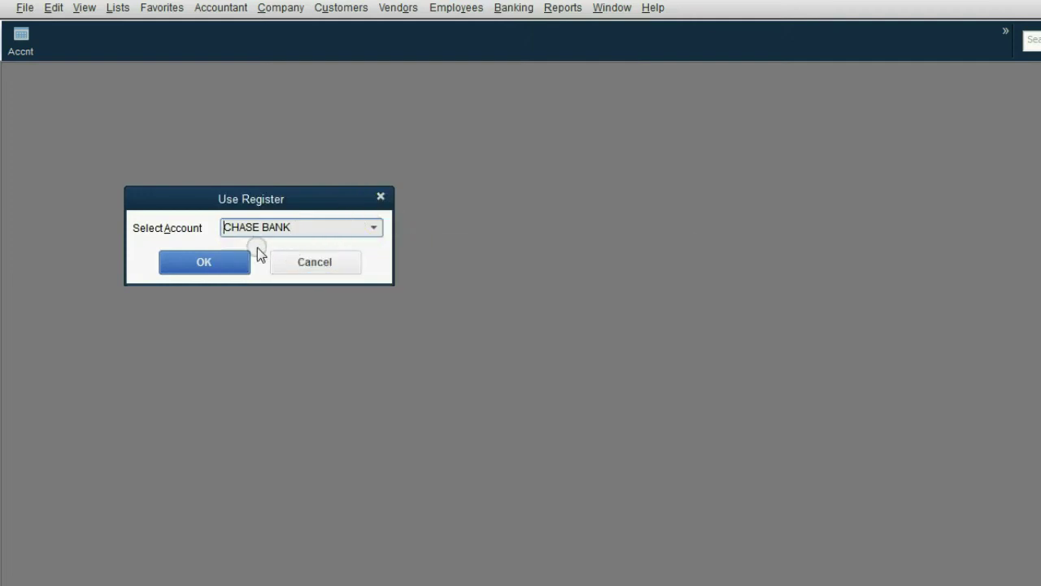
click(220, 263)
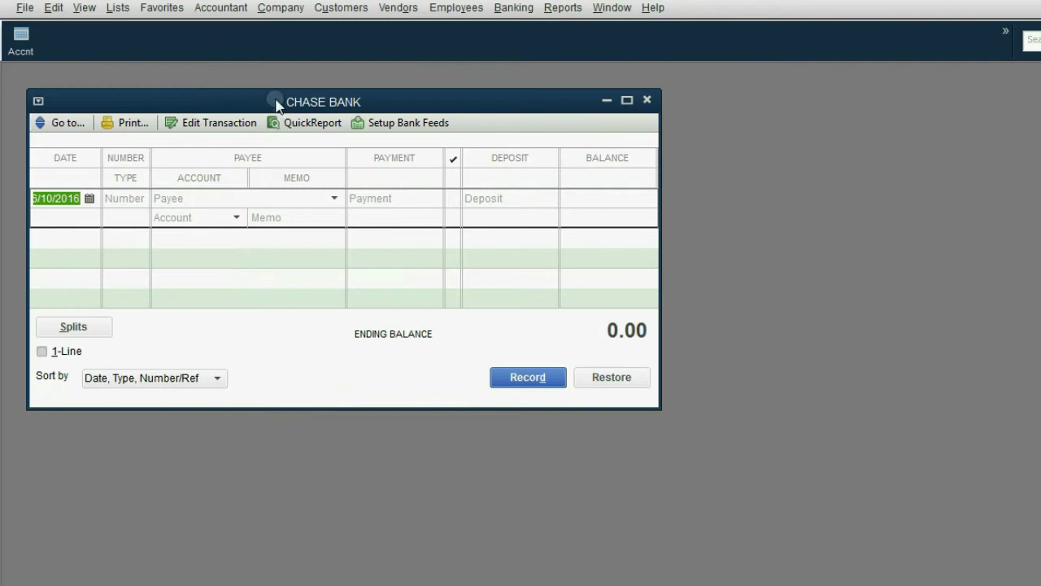
drag(276, 102, 277, 84)
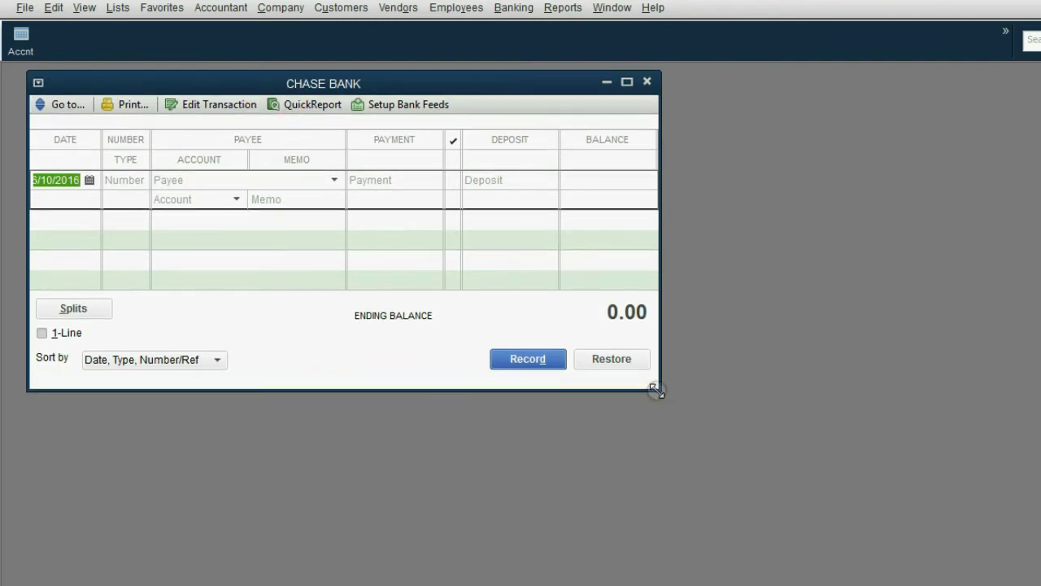
drag(656, 391, 679, 514)
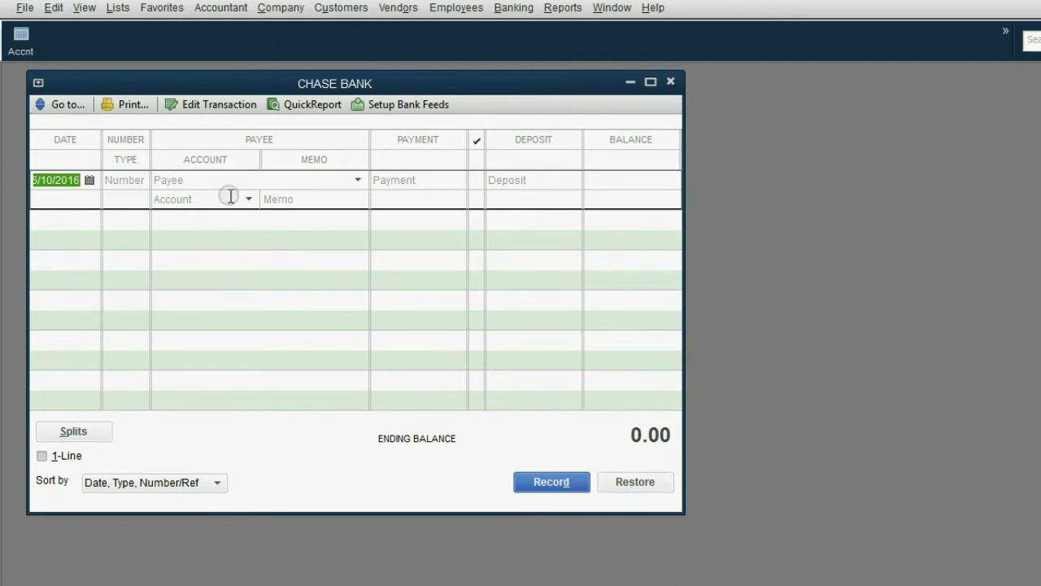
- Start entry number 1 with a 0.00 payment, stepping through Payee, Account, Memo and Deposit
click(130, 180)
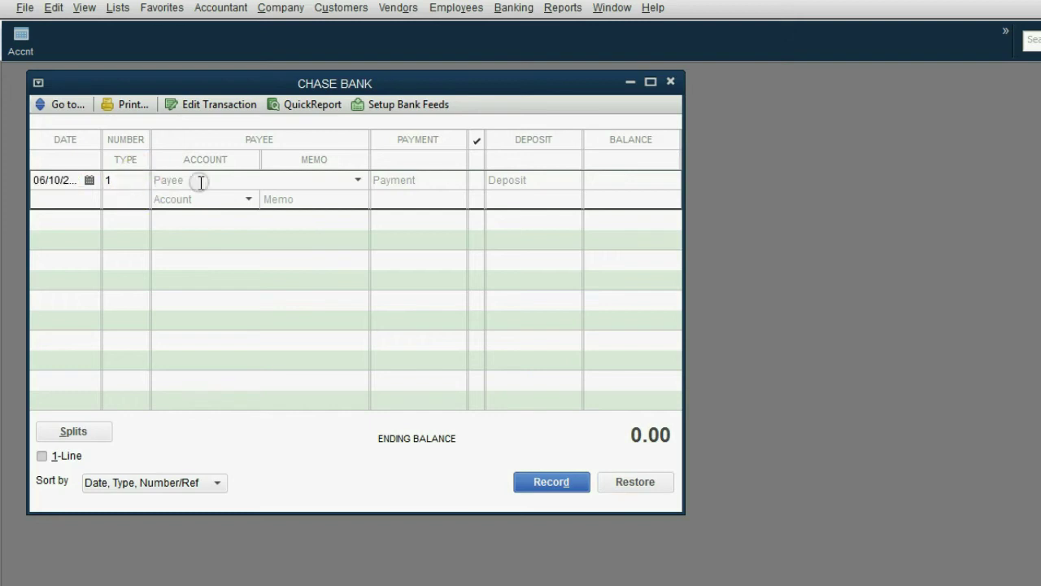
click(358, 180)
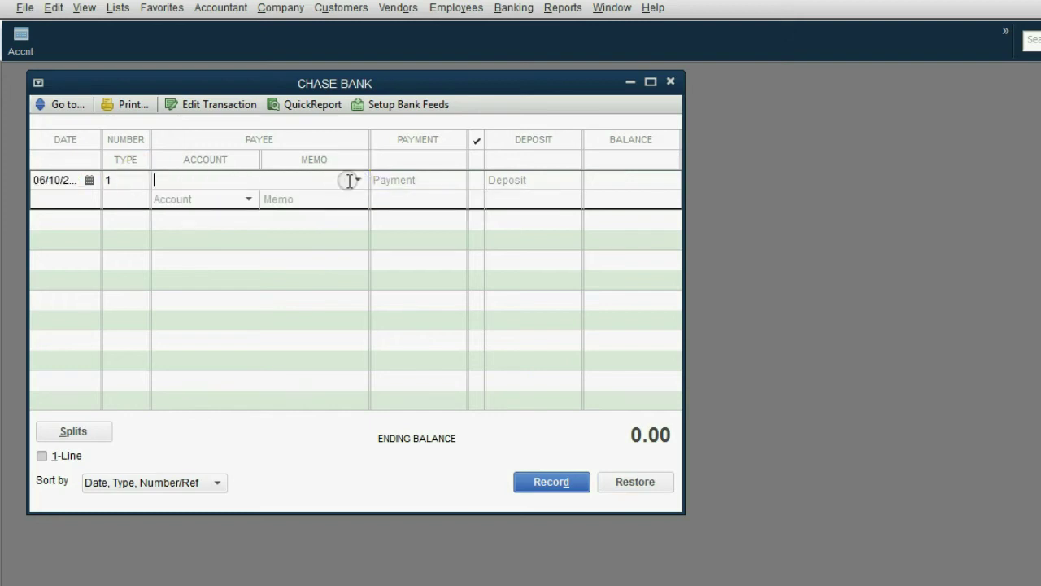
click(251, 199)
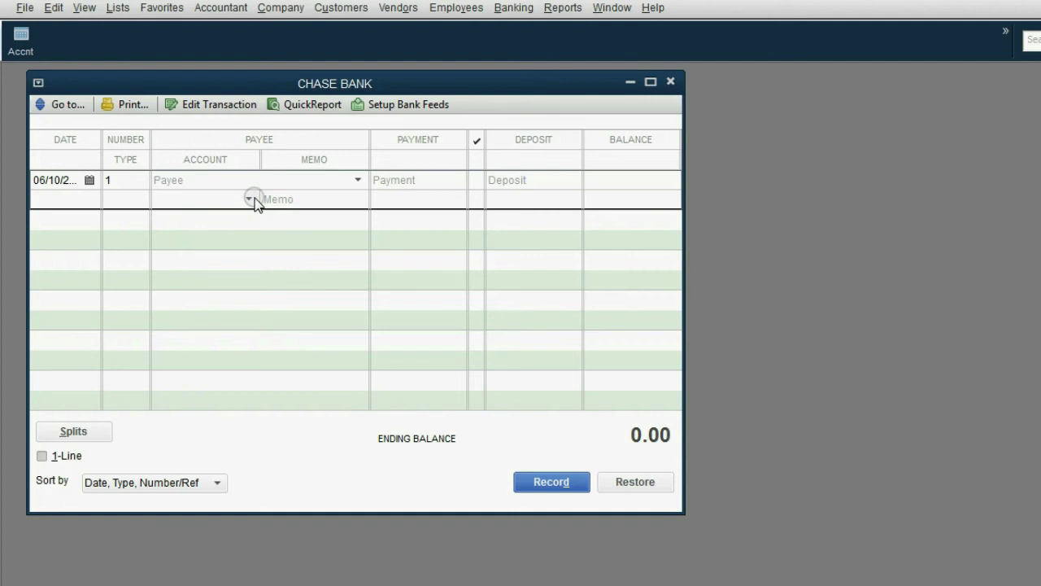
click(286, 199)
click(399, 179)
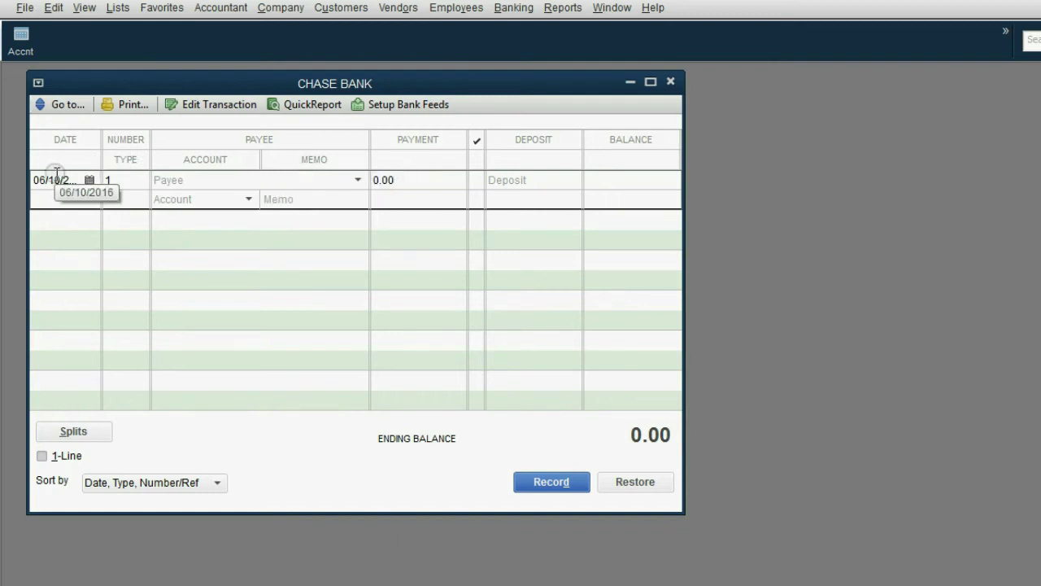
click(520, 181)
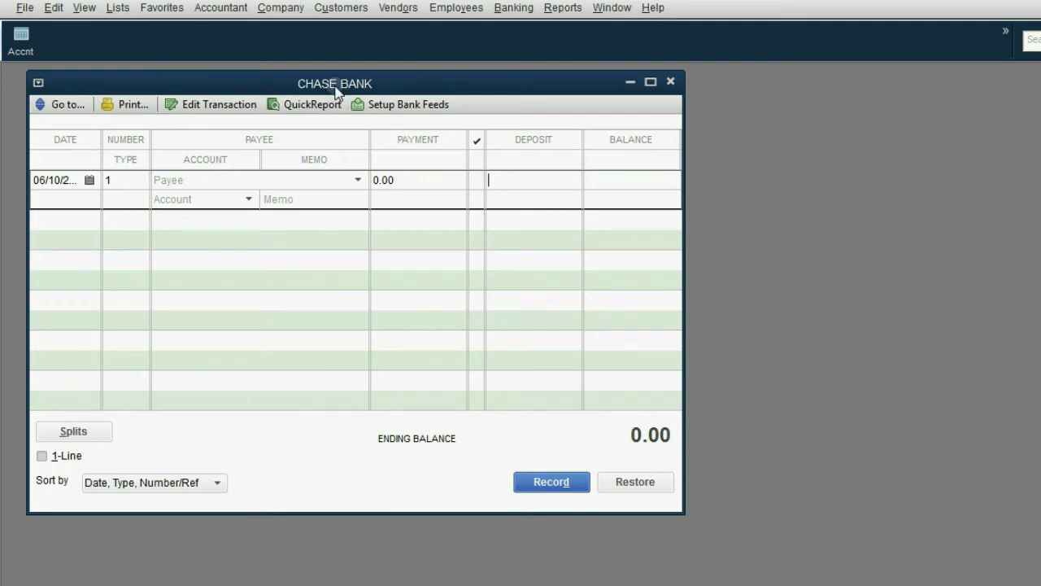
drag(336, 86, 341, 81)
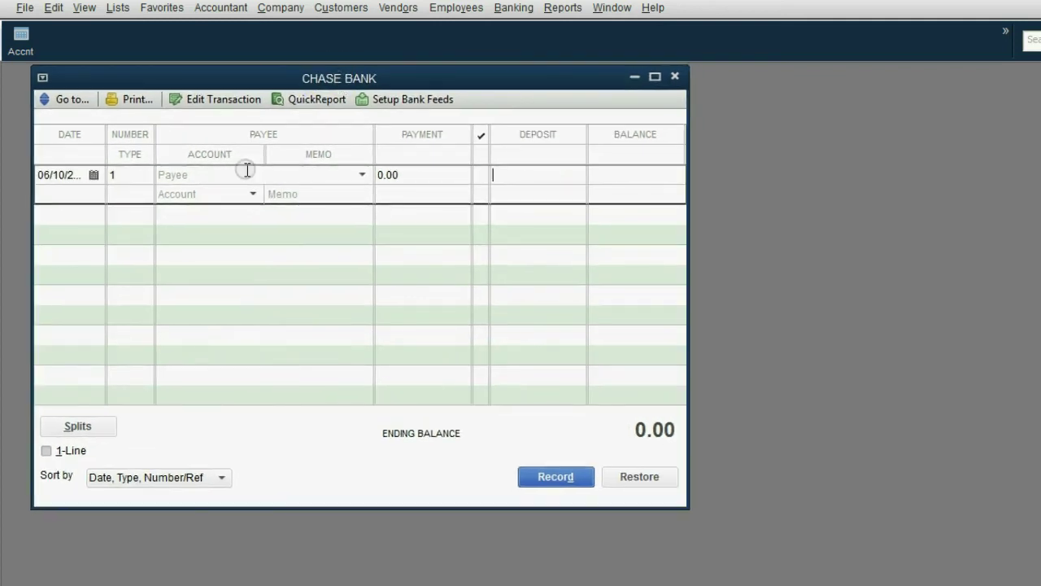
- Turn on the 1-Line view in the CHASE BANK register
click(47, 451)
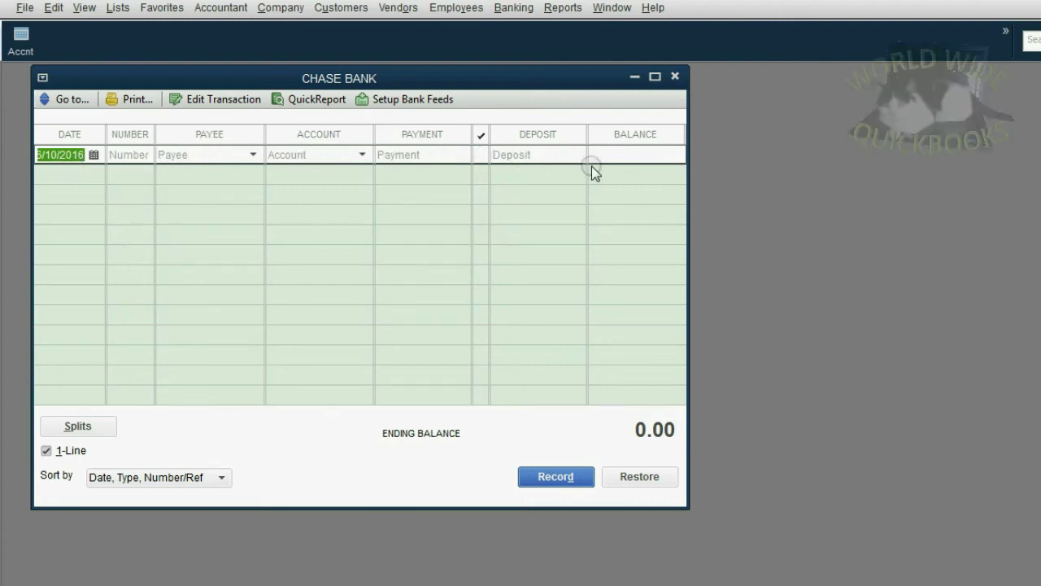
drag(550, 85, 553, 87)
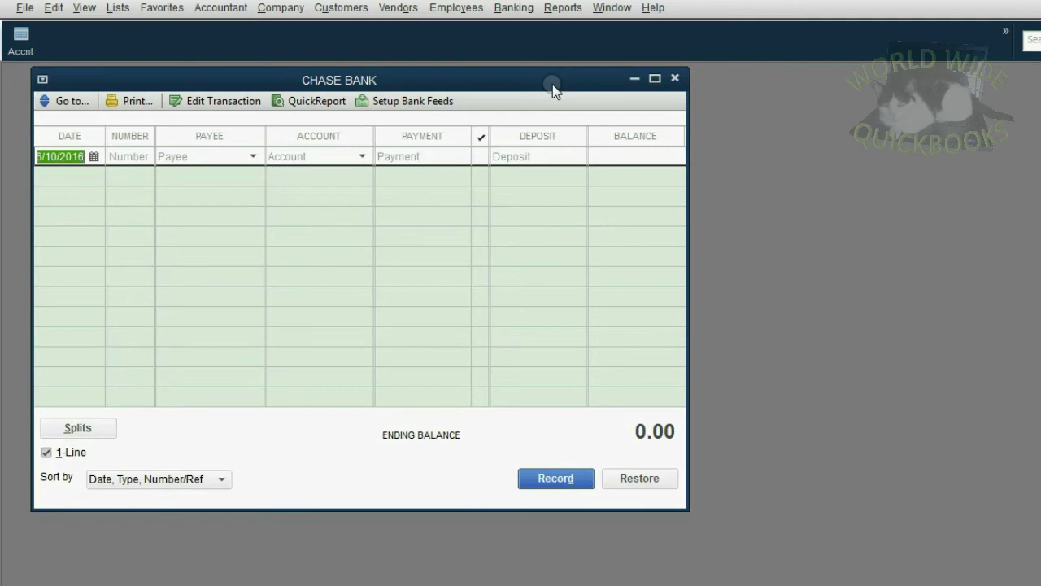
- Add the CHASE BANK register to the icon bar
click(91, 11)
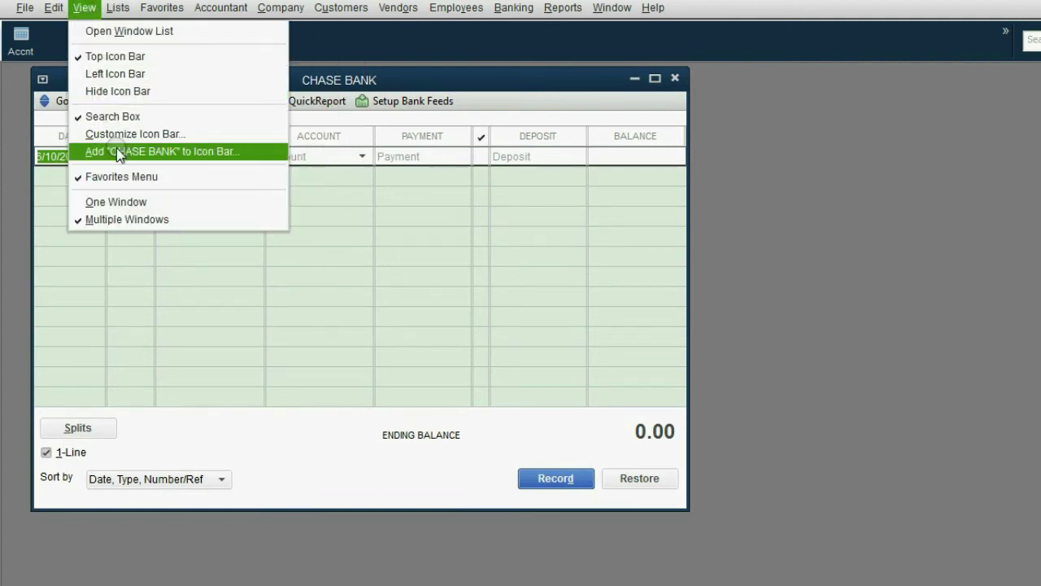
click(116, 150)
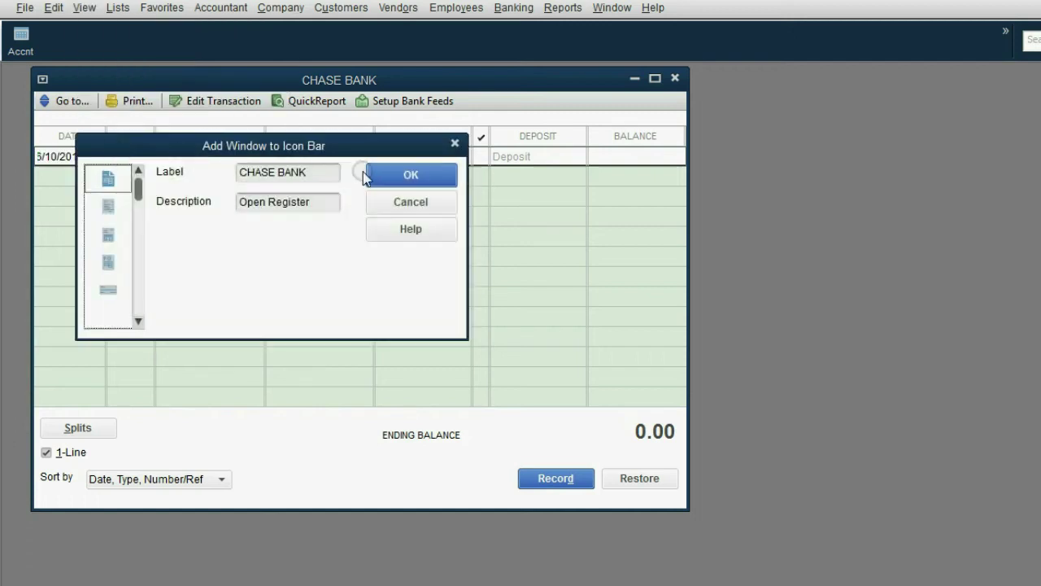
click(397, 177)
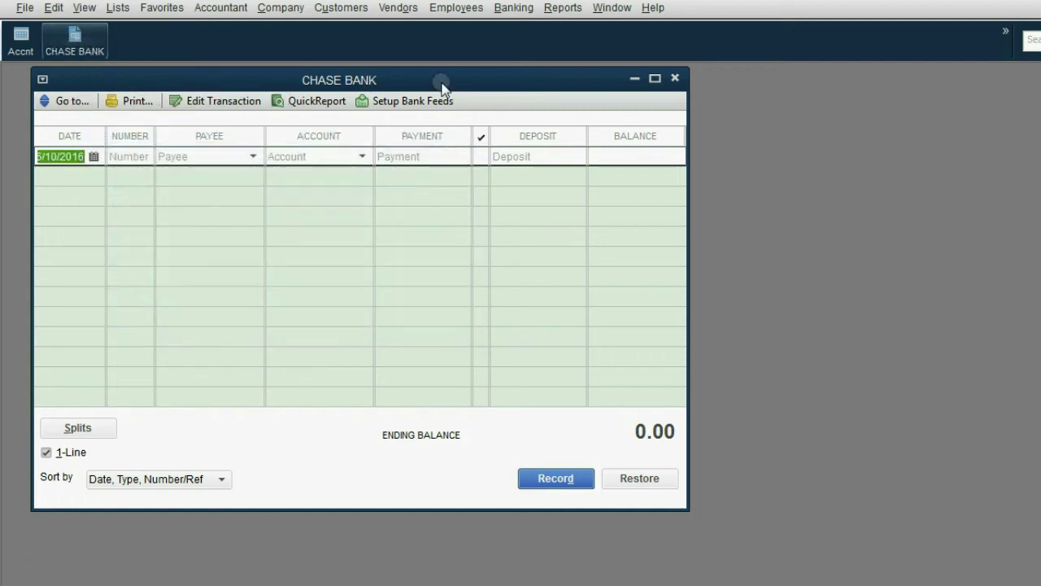
- Close the register, reopen it from its CHASE BANK icon-bar shortcut, and close it again
click(676, 79)
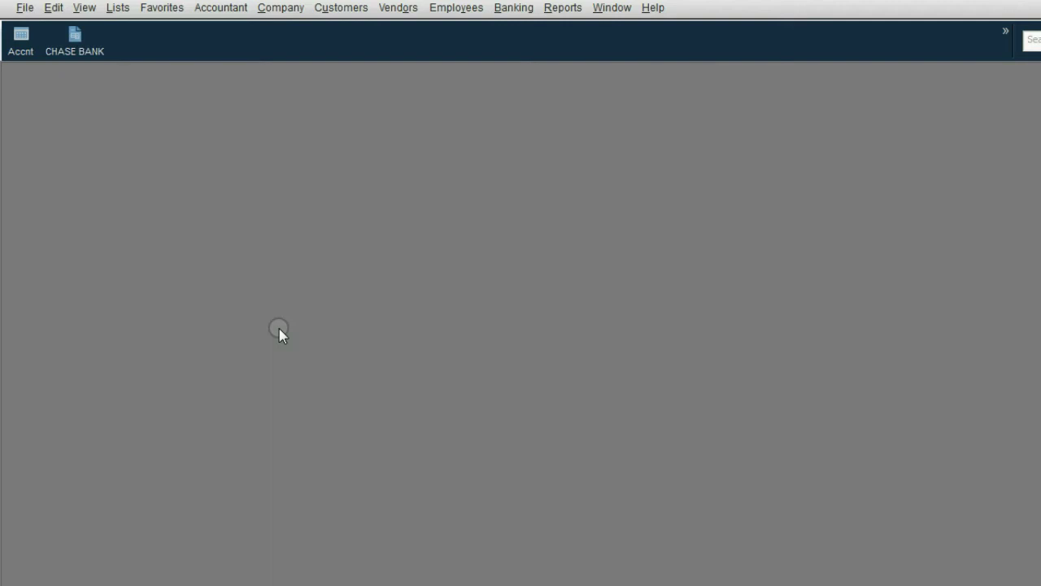
click(76, 44)
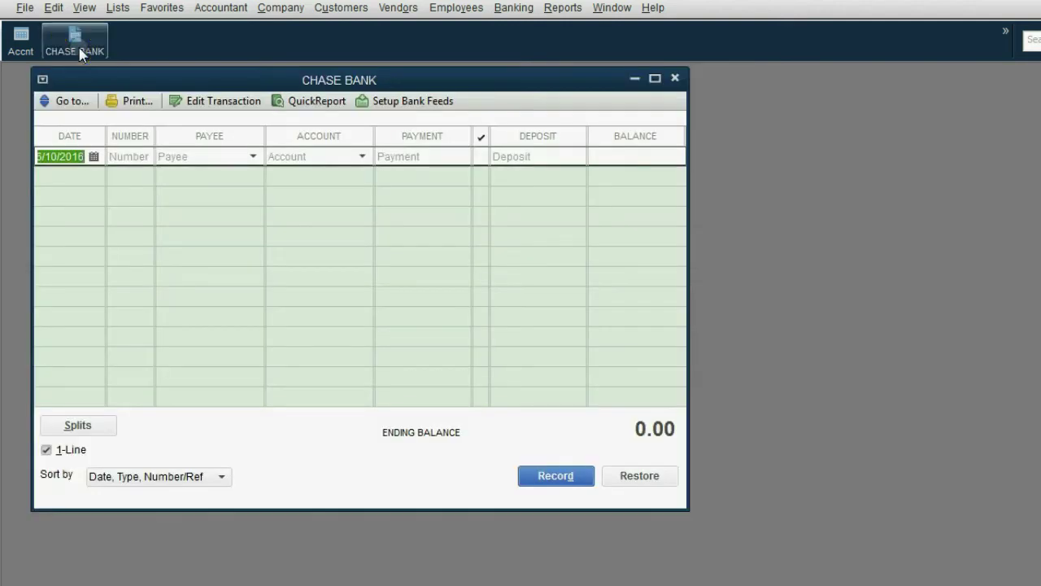
drag(292, 80, 302, 82)
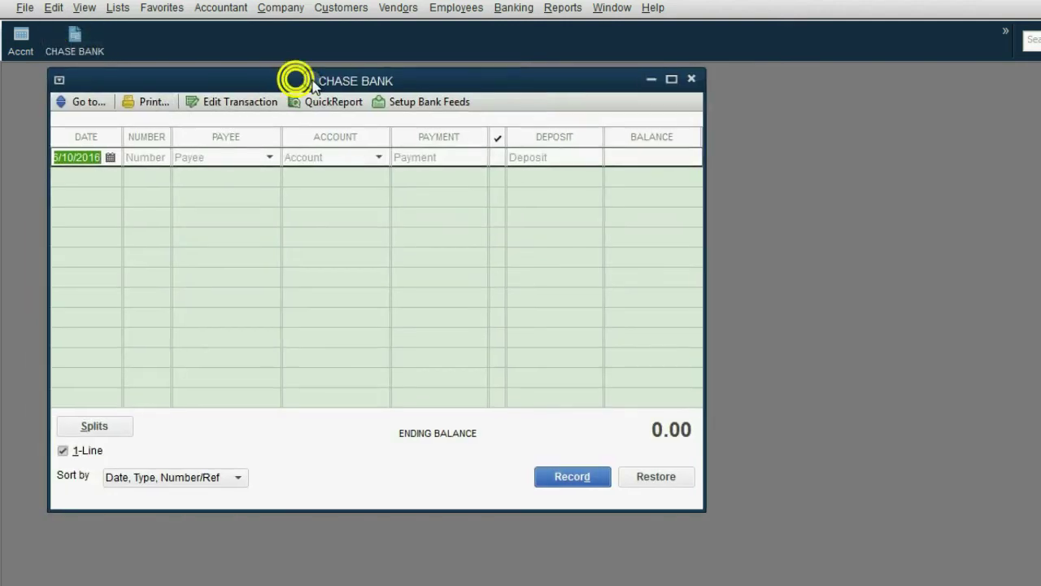
click(686, 80)
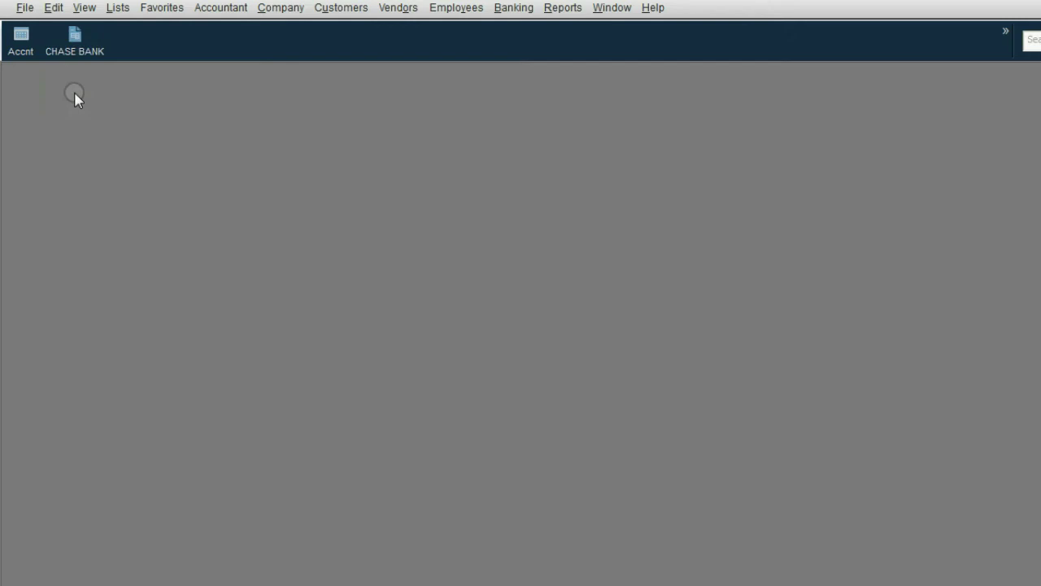
- Open the M & T BANK register from the Chart of Accounts
click(21, 35)
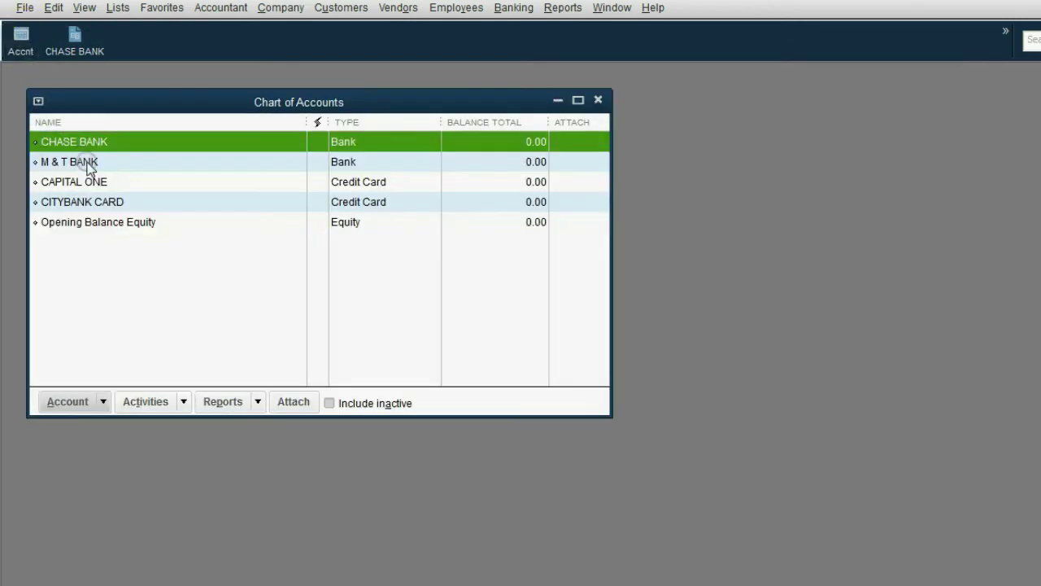
click(86, 163)
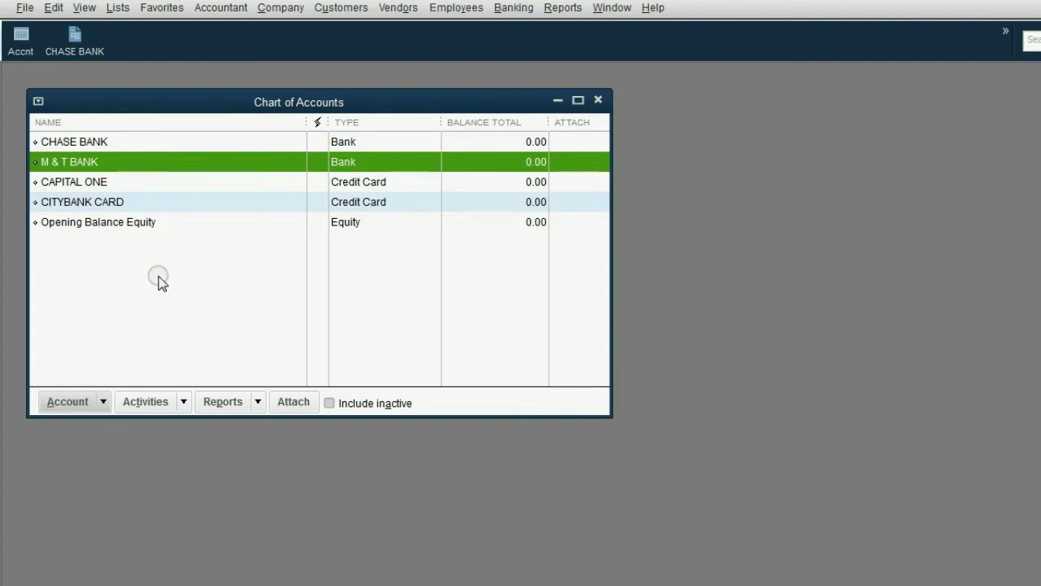
double_click(98, 165)
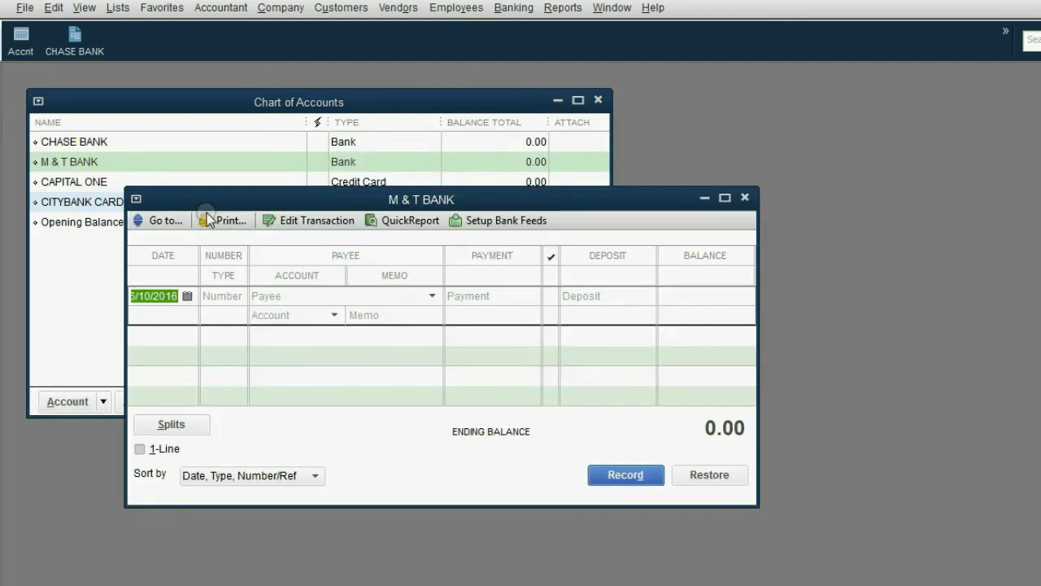
mouse_move(207, 207)
mouse_down()
mouse_move(207, 171)
mouse_move(134, 90)
mouse_up()
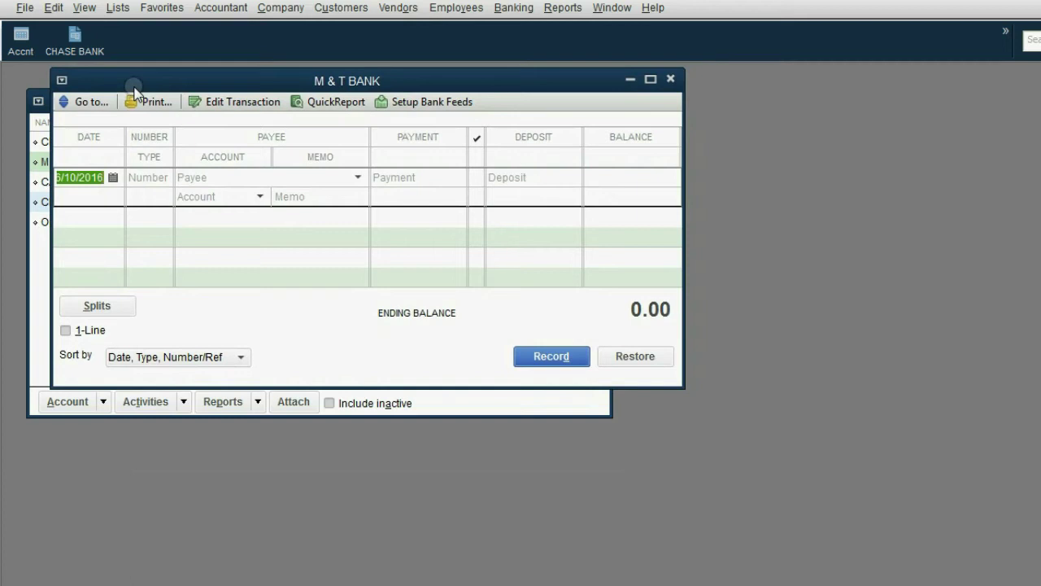
- Show M & T BANK transactions on one line each and make the register window taller
click(66, 332)
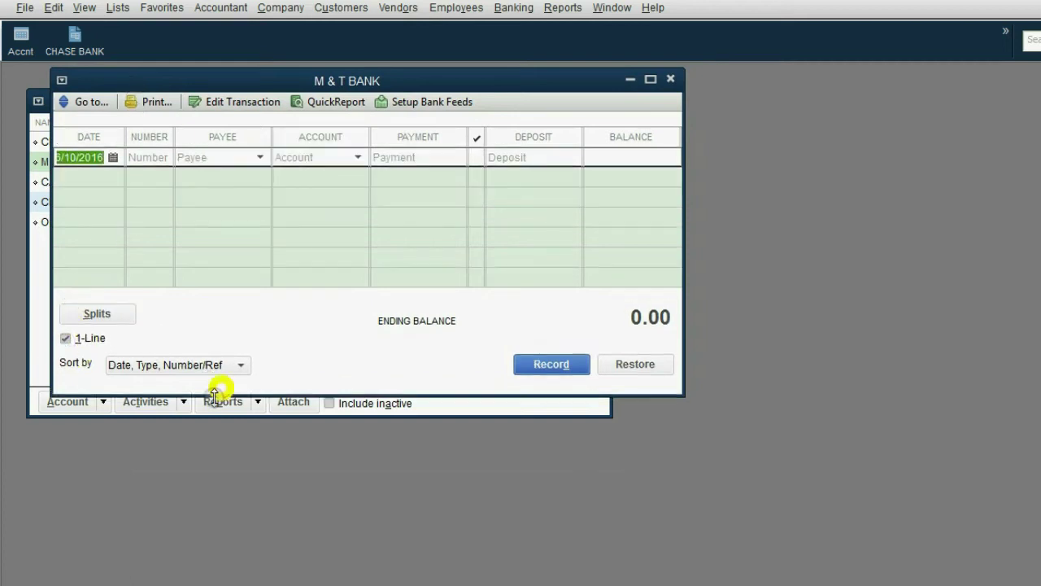
drag(220, 388, 186, 555)
click(234, 231)
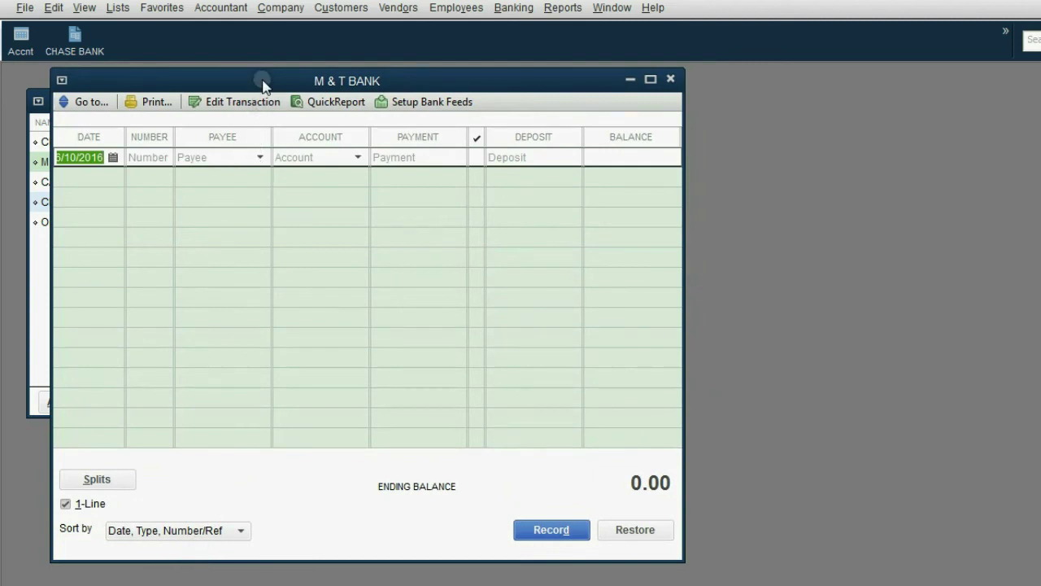
drag(263, 81, 278, 85)
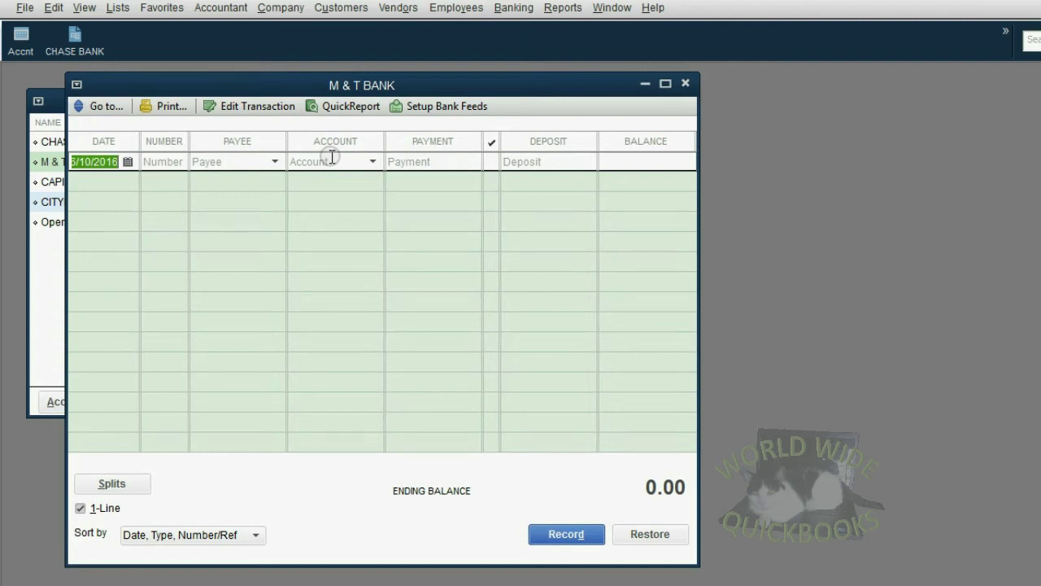
- Add M & T BANK to the icon bar, then close its register and the Chart of Accounts
click(84, 7)
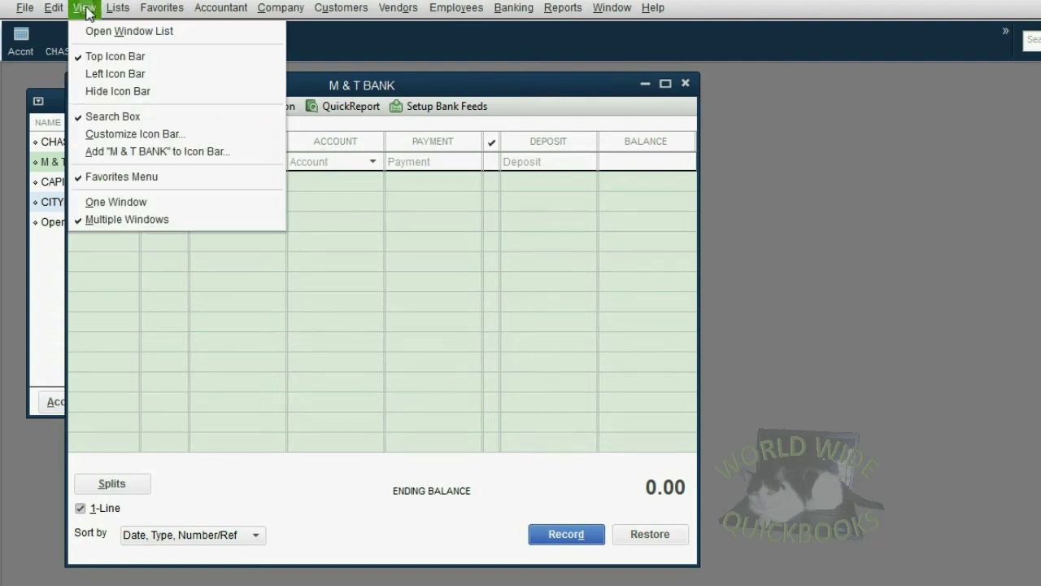
click(152, 151)
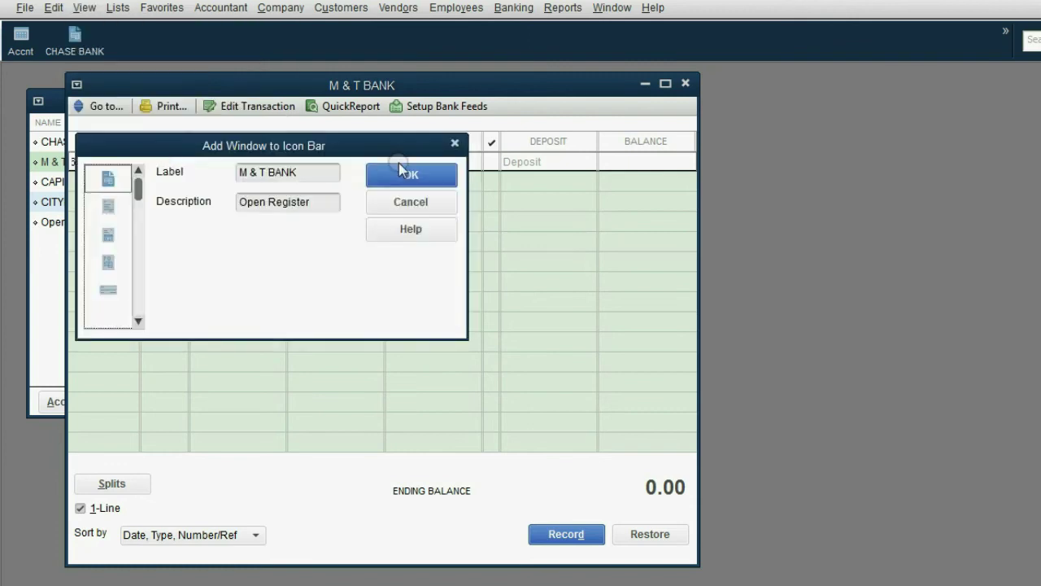
click(401, 166)
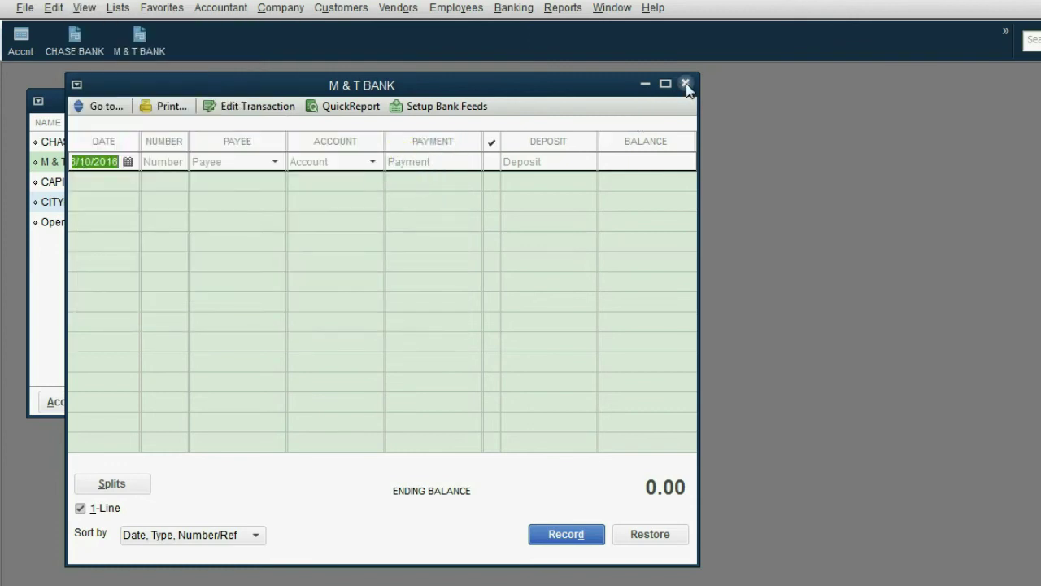
click(686, 84)
click(598, 100)
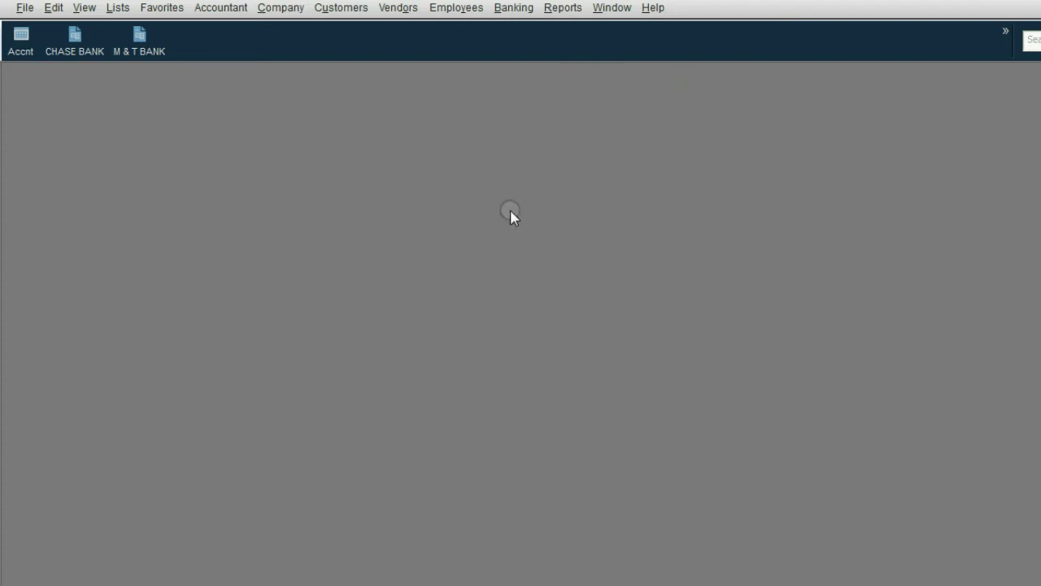
- Test the M & T BANK shortcut, close it, and open the CHASE BANK register
click(139, 41)
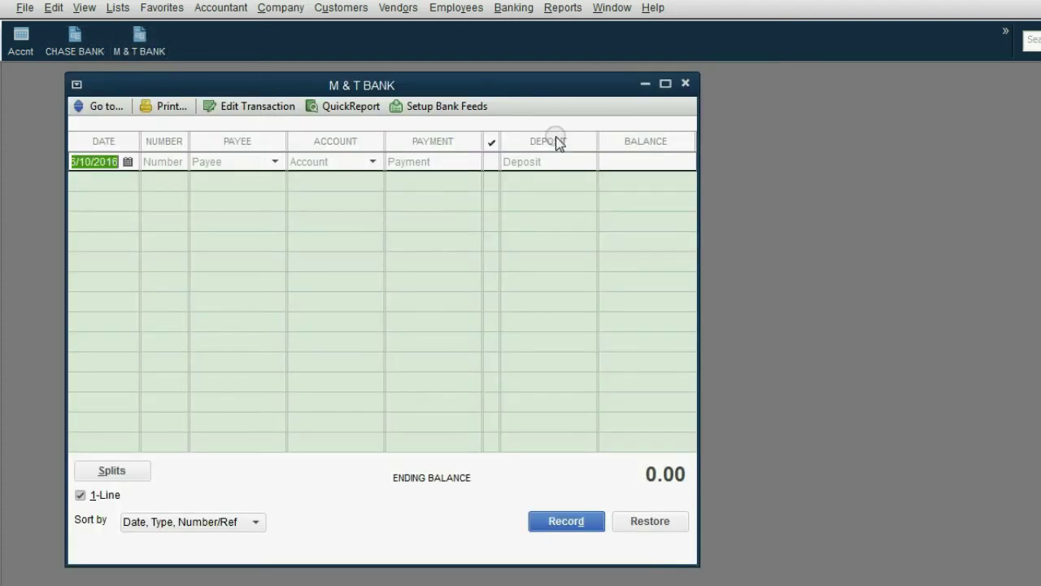
click(686, 84)
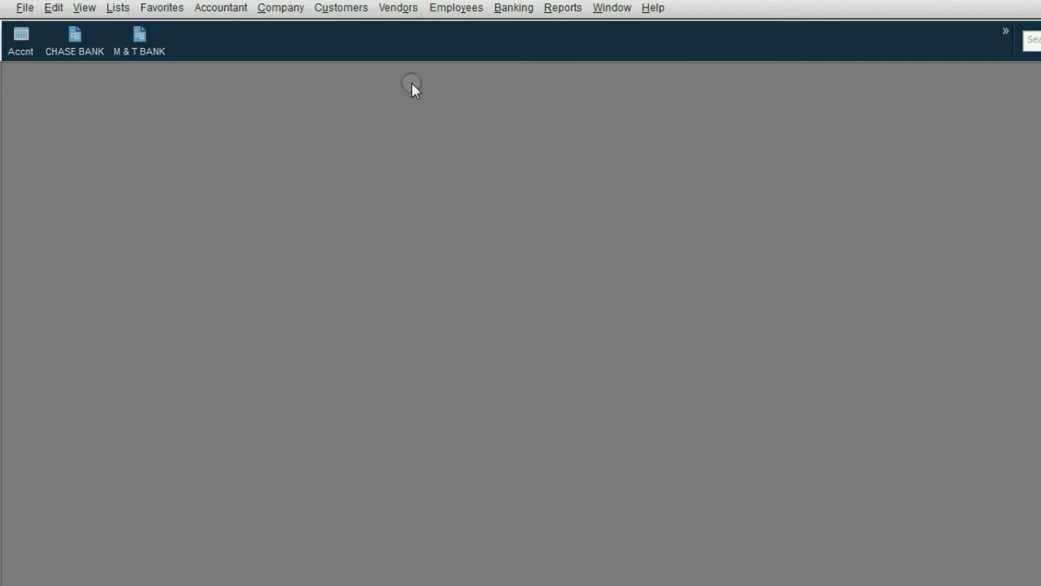
click(77, 41)
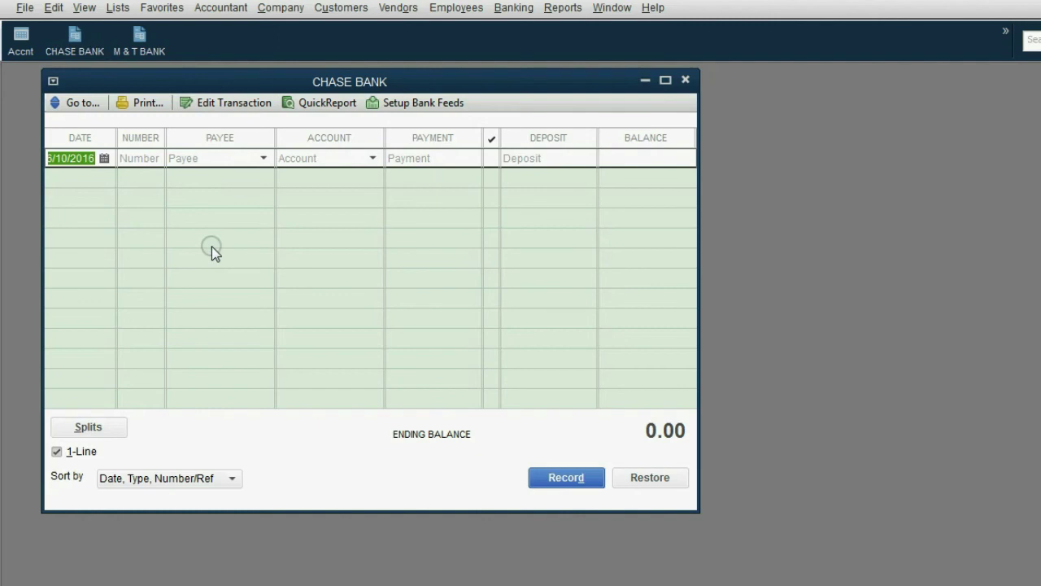
- Close CHASE BANK and open the CAPITAL ONE register via Banking > Use Register
click(686, 80)
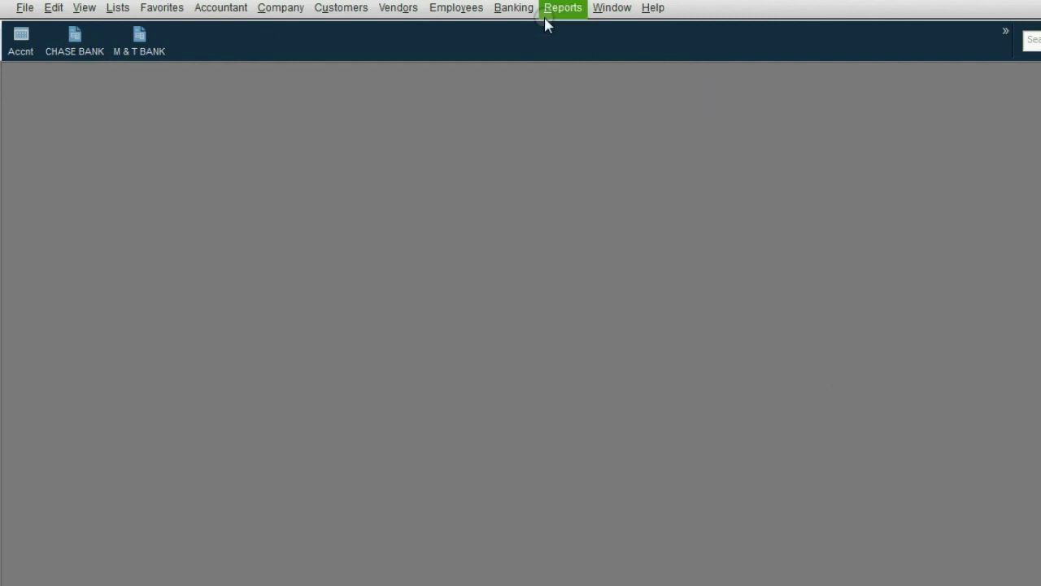
click(511, 8)
click(520, 83)
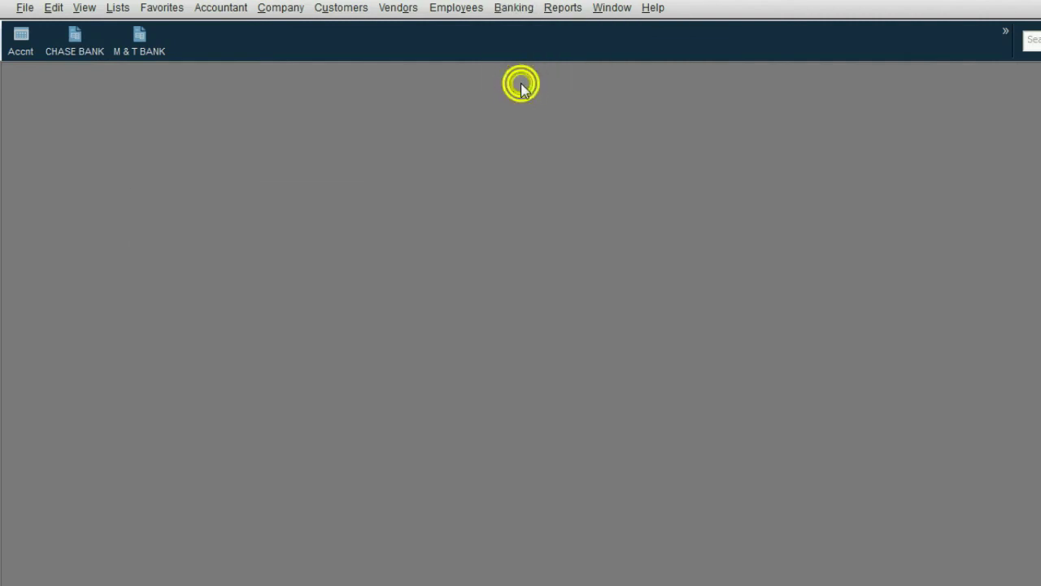
click(379, 234)
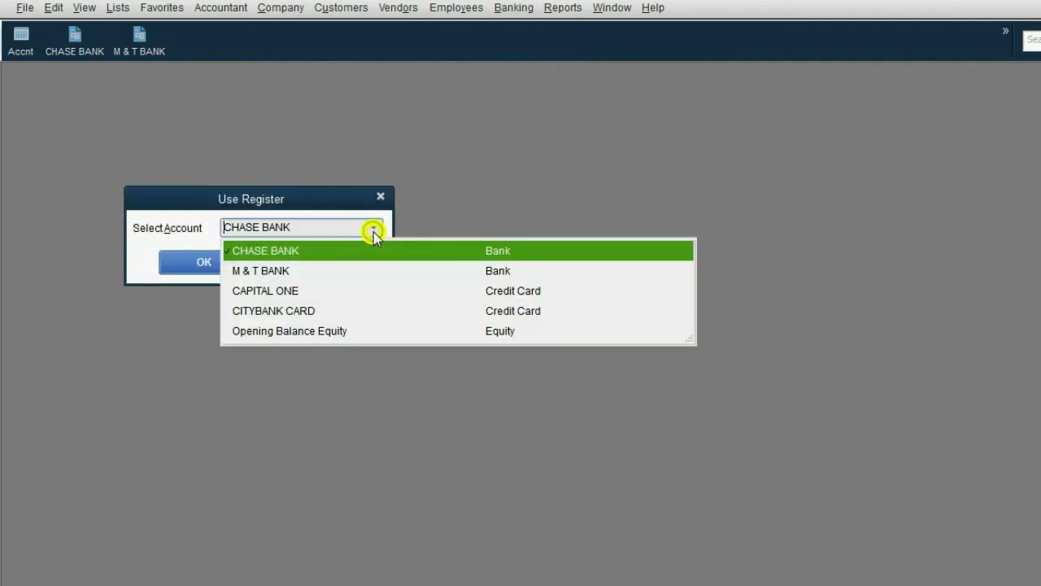
click(340, 293)
click(230, 267)
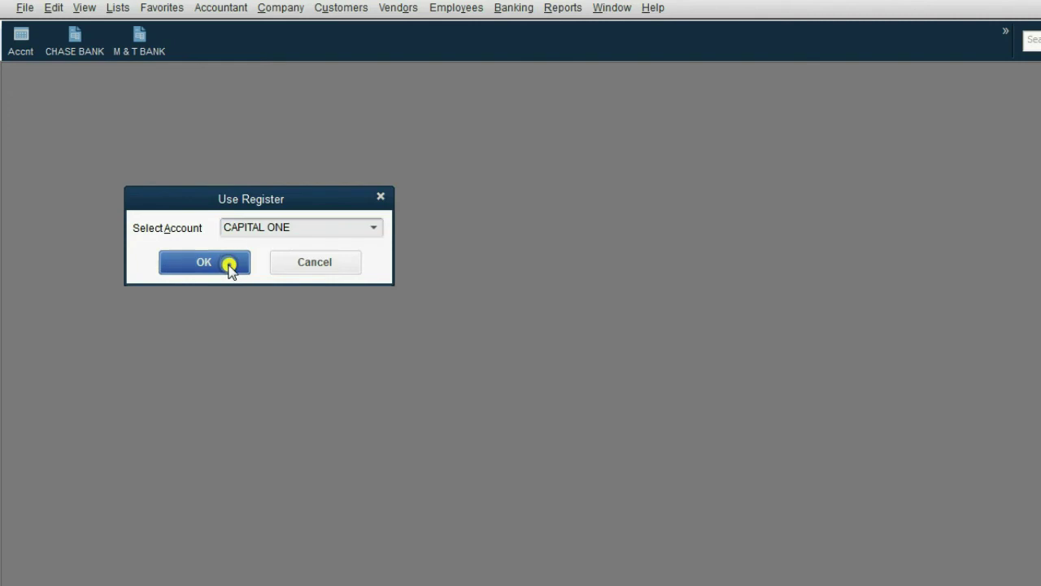
drag(259, 199, 205, 120)
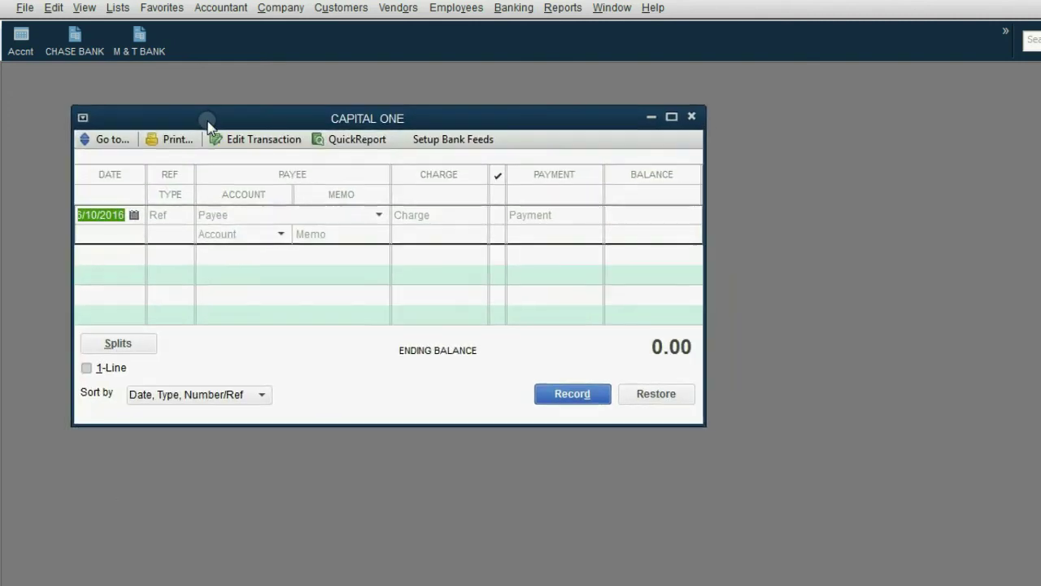
- Switch the CAPITAL ONE register to 1-Line entries and enlarge it
click(221, 212)
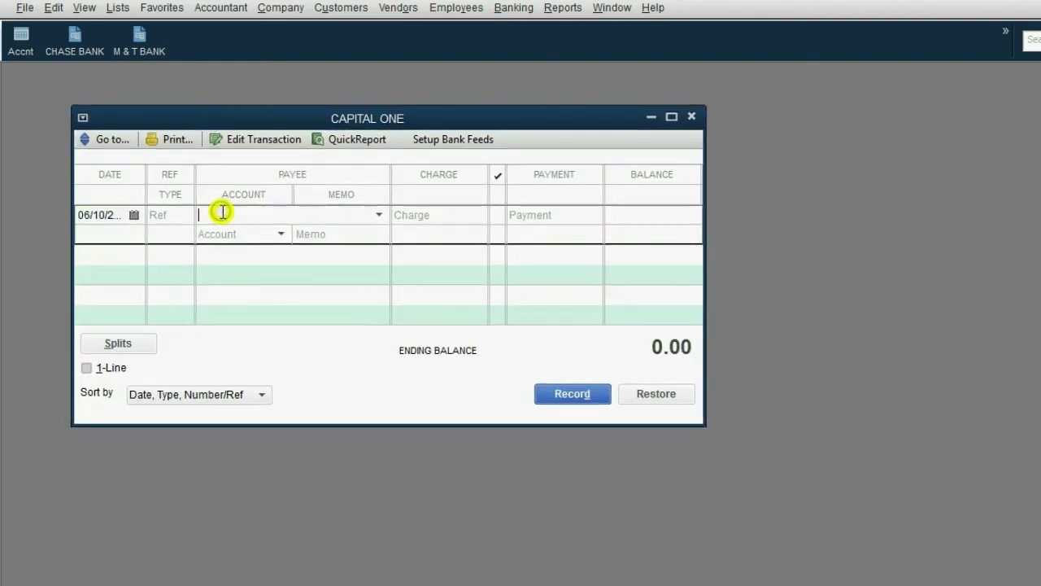
click(239, 234)
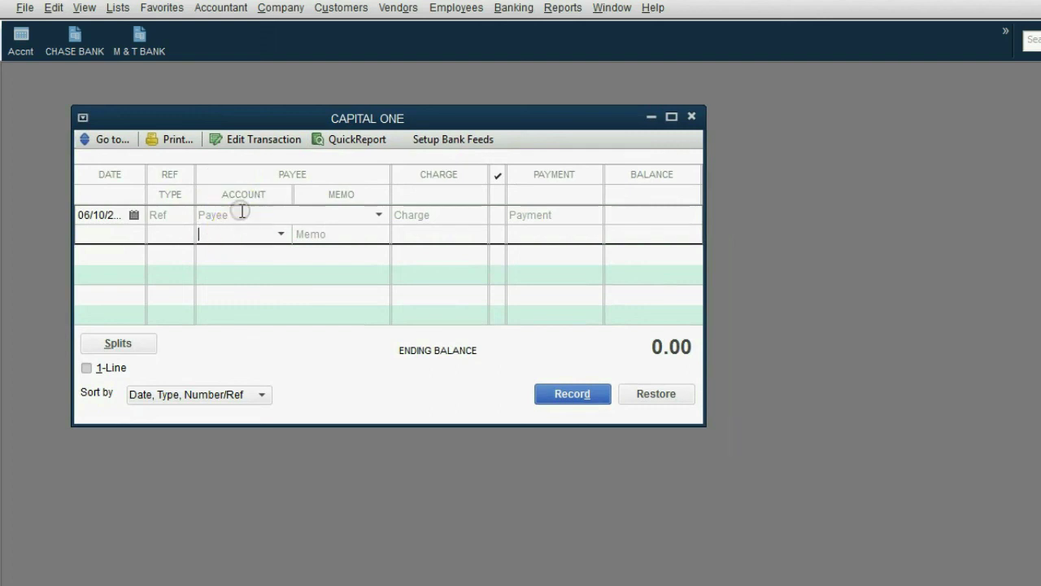
click(239, 210)
click(242, 230)
click(86, 368)
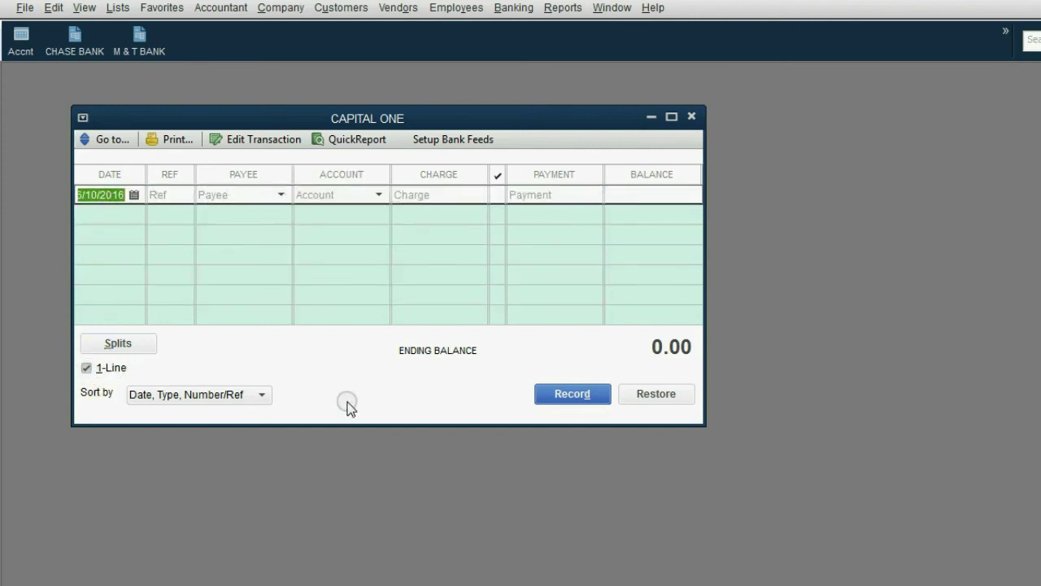
drag(342, 424, 340, 486)
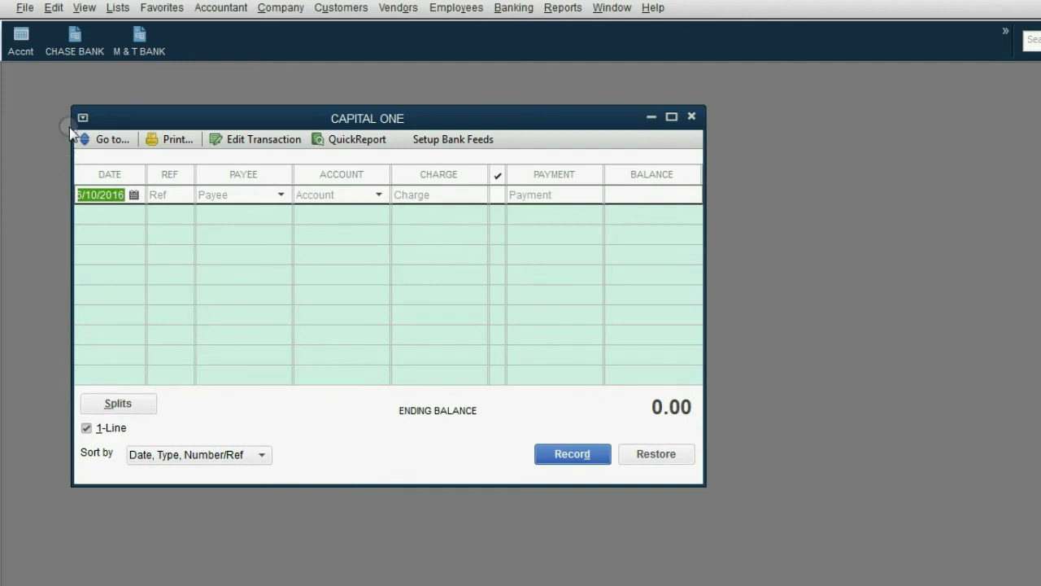
- Add CAPITAL ONE to the icon bar and close its register
click(85, 9)
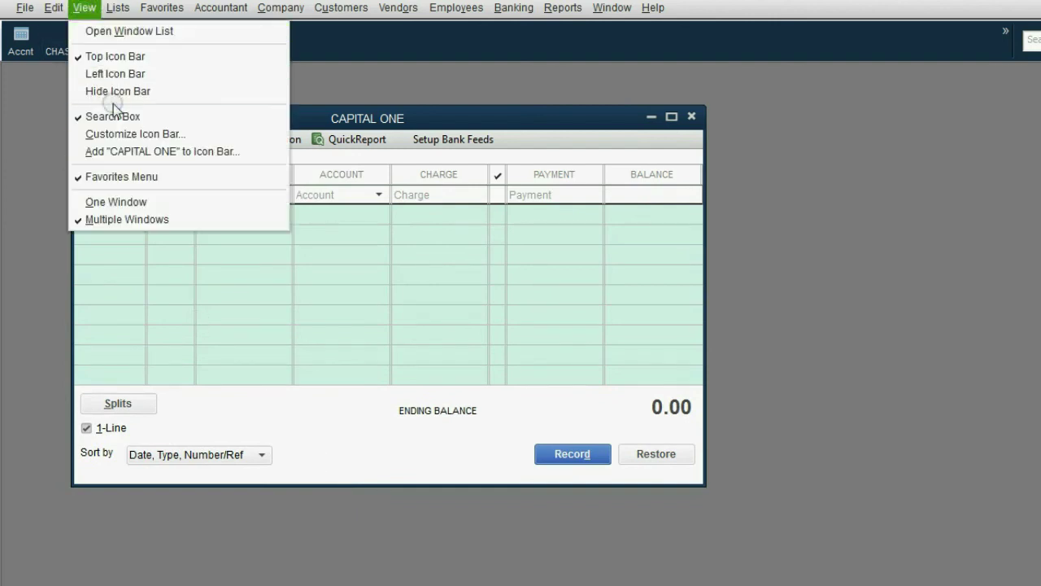
click(127, 150)
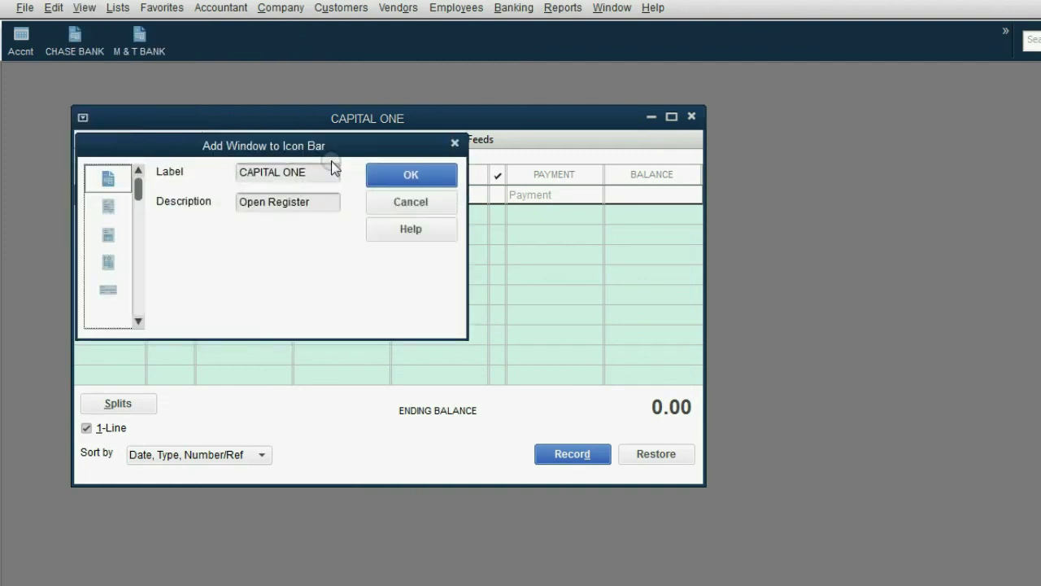
click(382, 173)
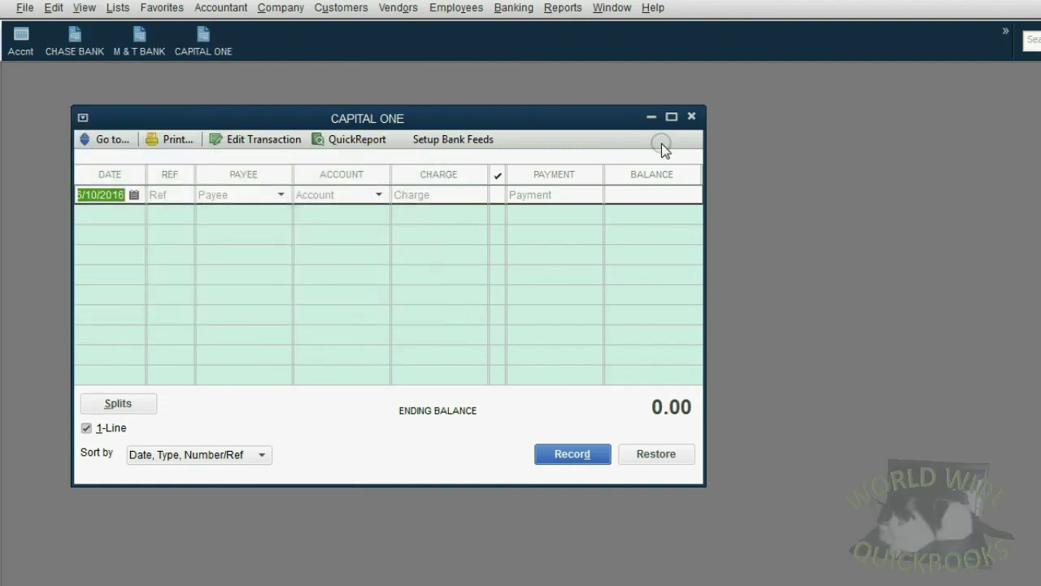
click(692, 116)
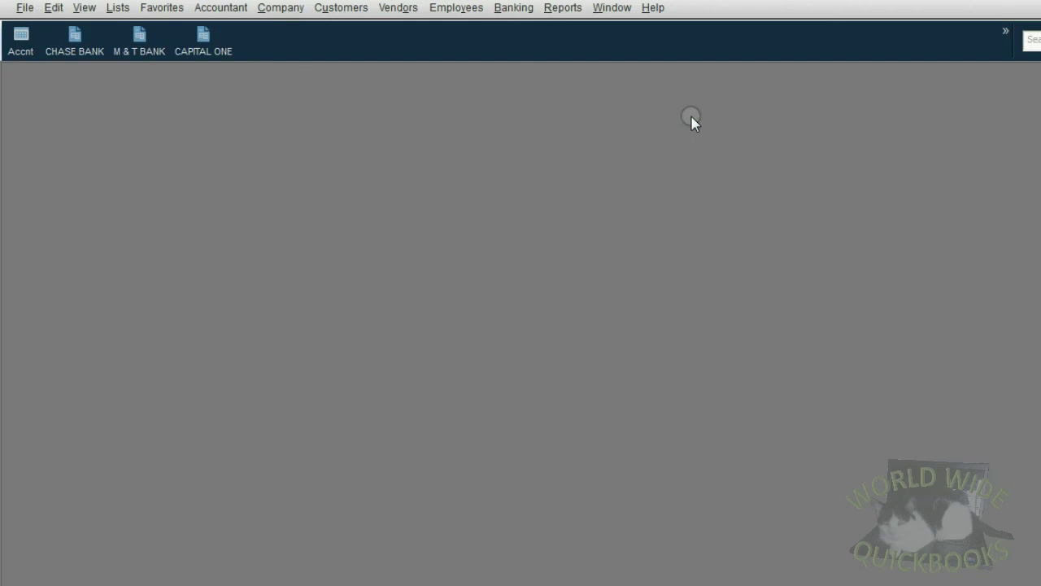
- Open the CITYBANK CARD register from the Chart of Accounts
click(16, 42)
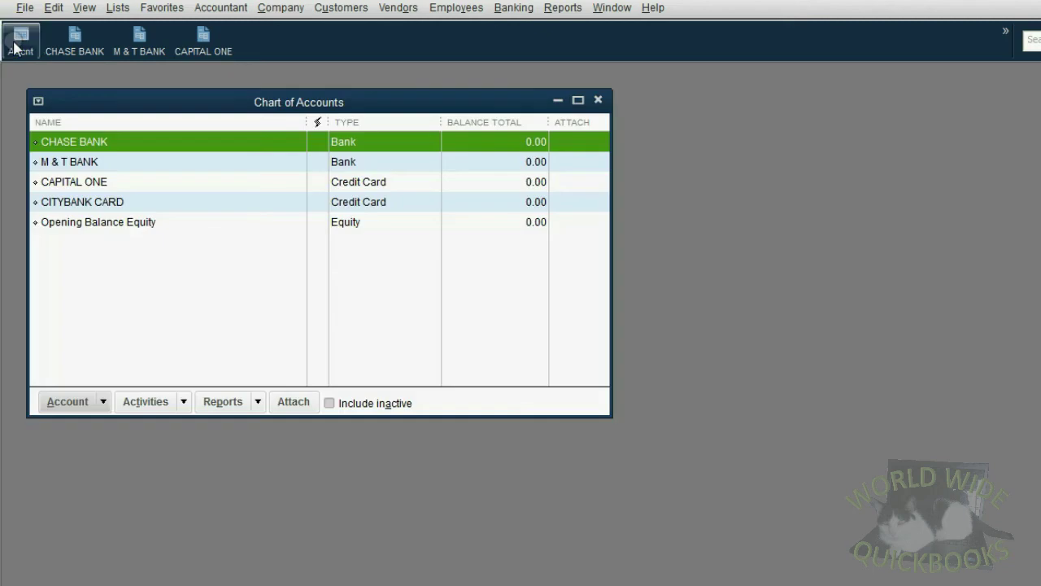
double_click(179, 205)
mouse_move(198, 154)
mouse_down()
mouse_move(198, 182)
mouse_move(176, 175)
mouse_up()
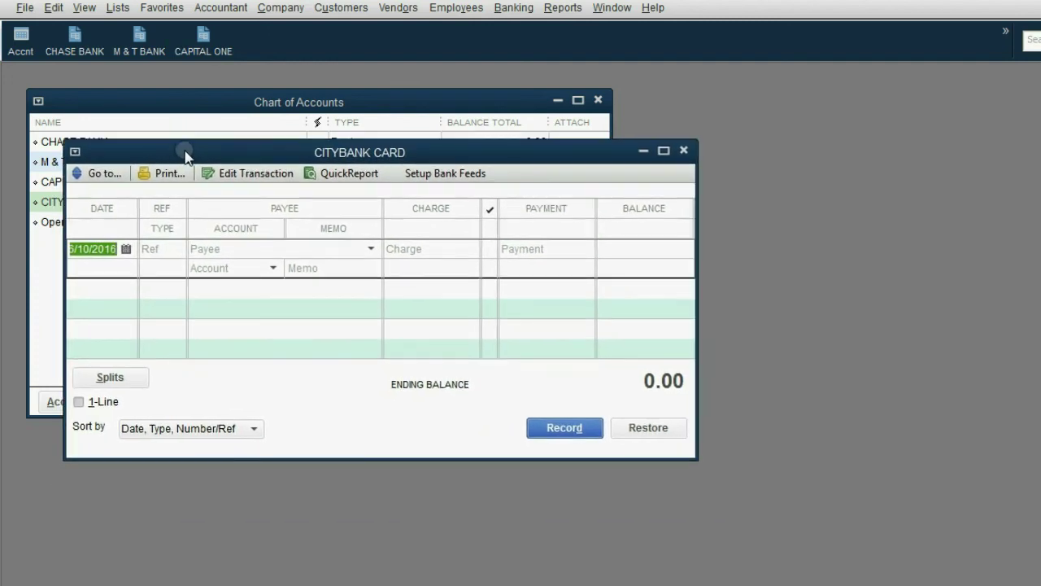
drag(176, 177, 176, 165)
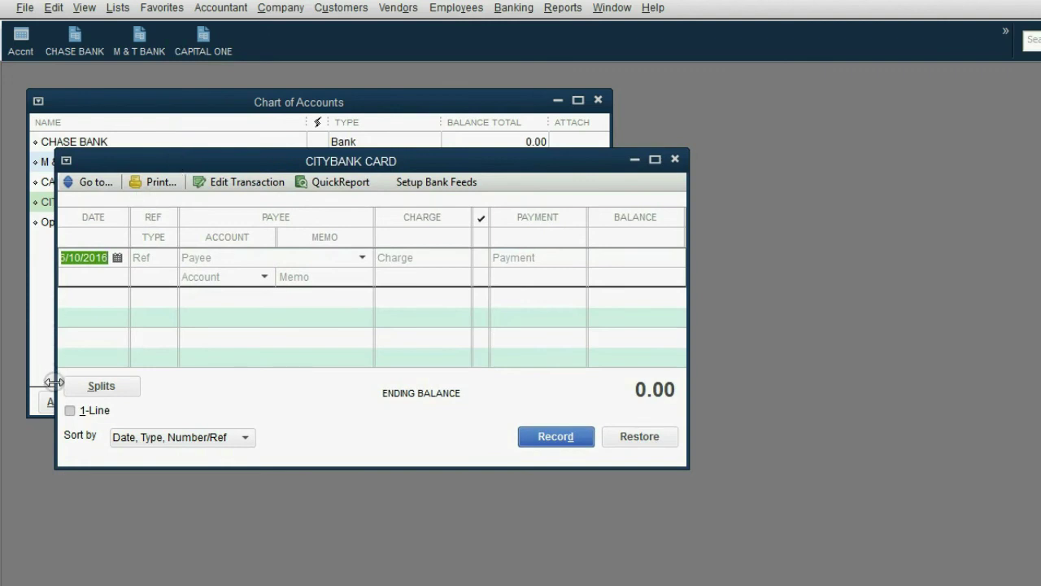
- Set the CITYBANK CARD register to single-line entries and position its window
click(70, 411)
click(70, 411)
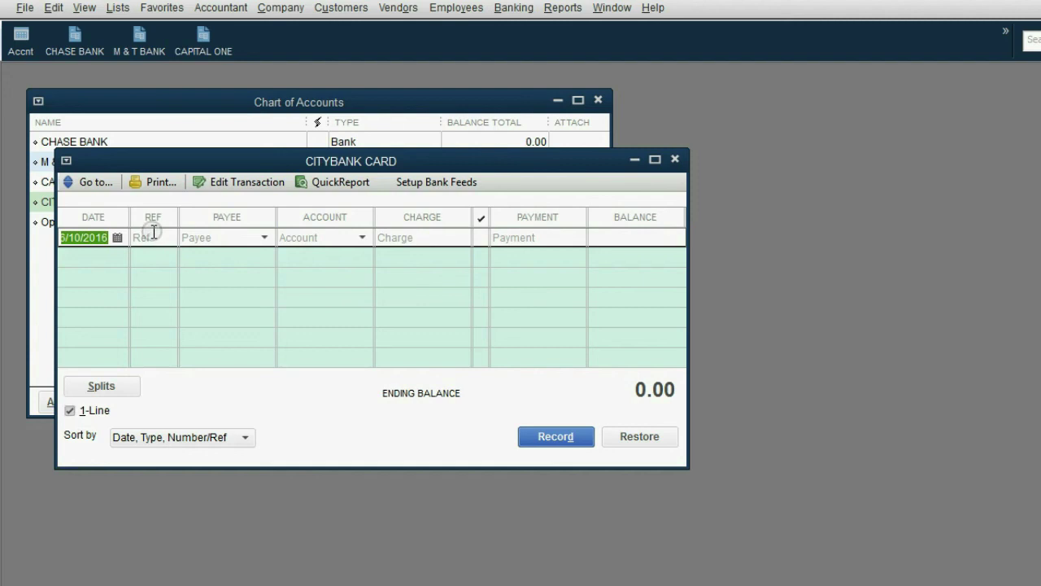
click(149, 237)
click(213, 241)
click(294, 237)
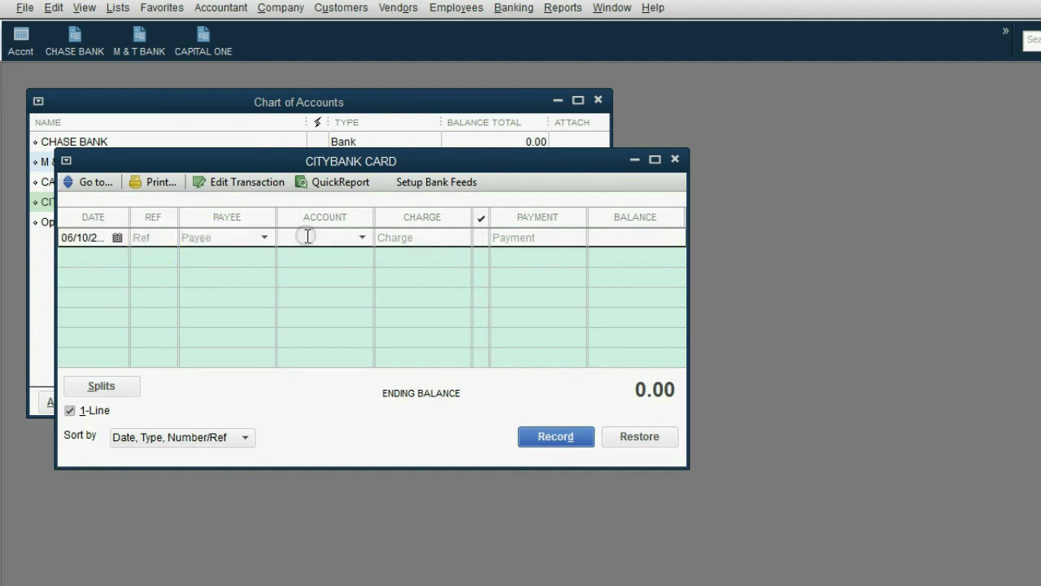
drag(251, 161, 245, 168)
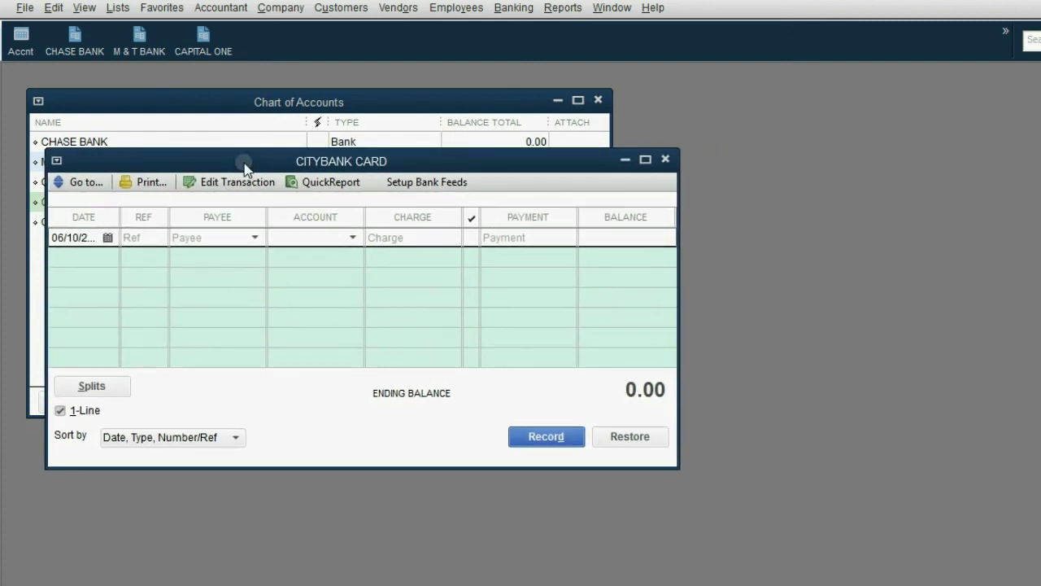
drag(245, 167, 248, 175)
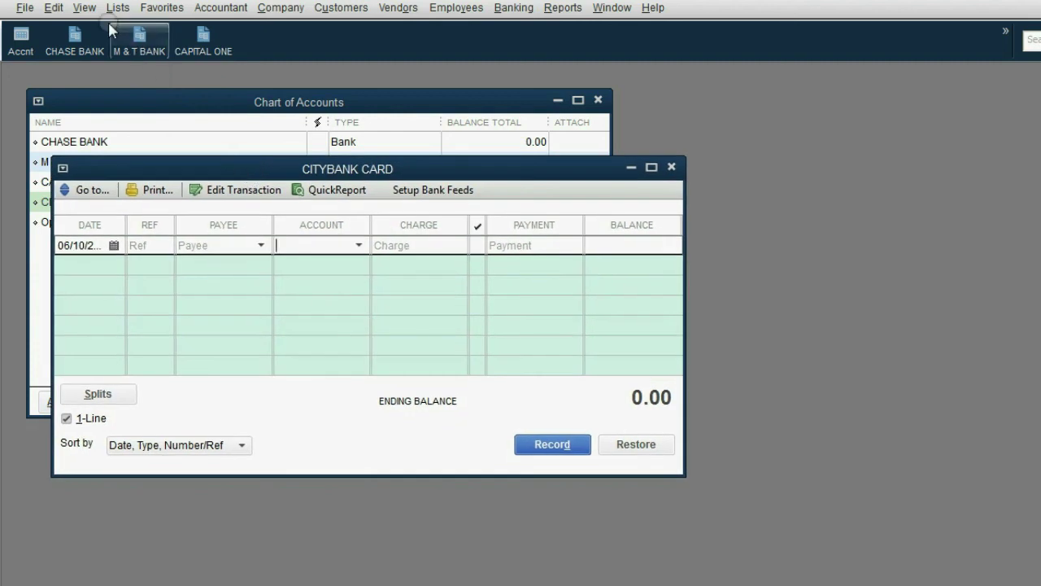
- Add CITYBANK CARD to the icon bar, then close the register and Chart of Accounts
click(87, 12)
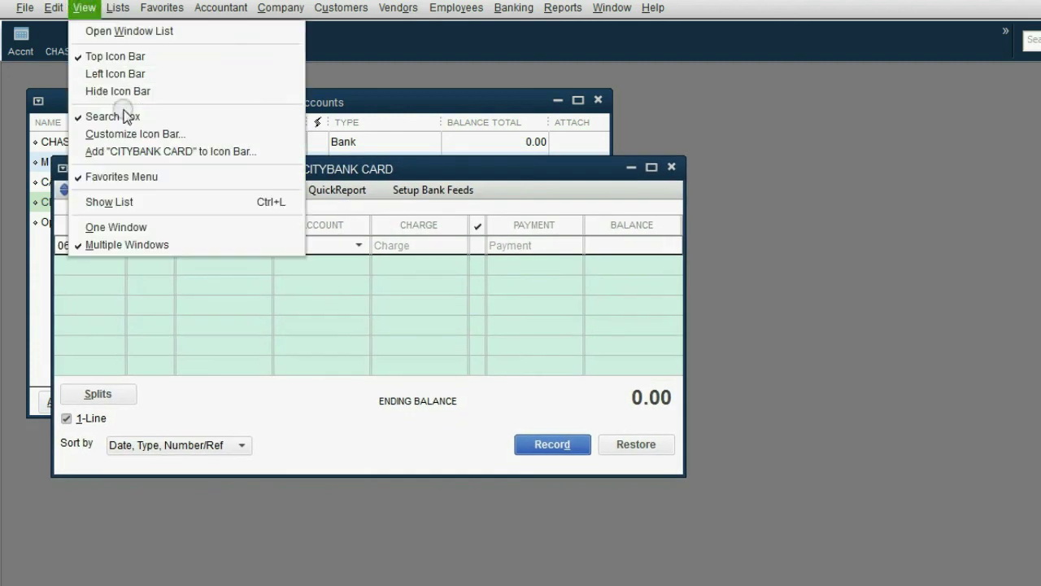
click(137, 152)
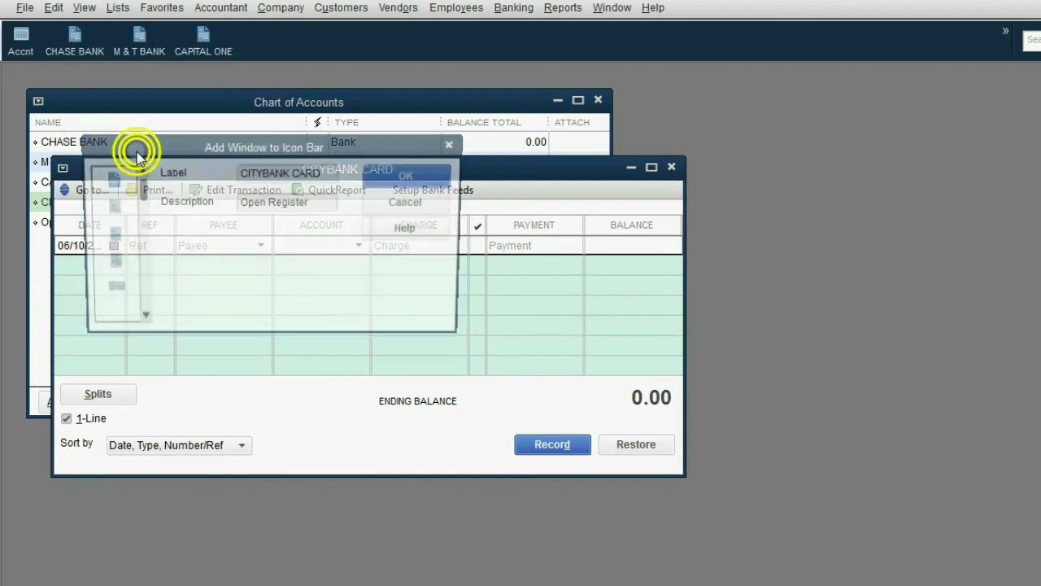
click(389, 177)
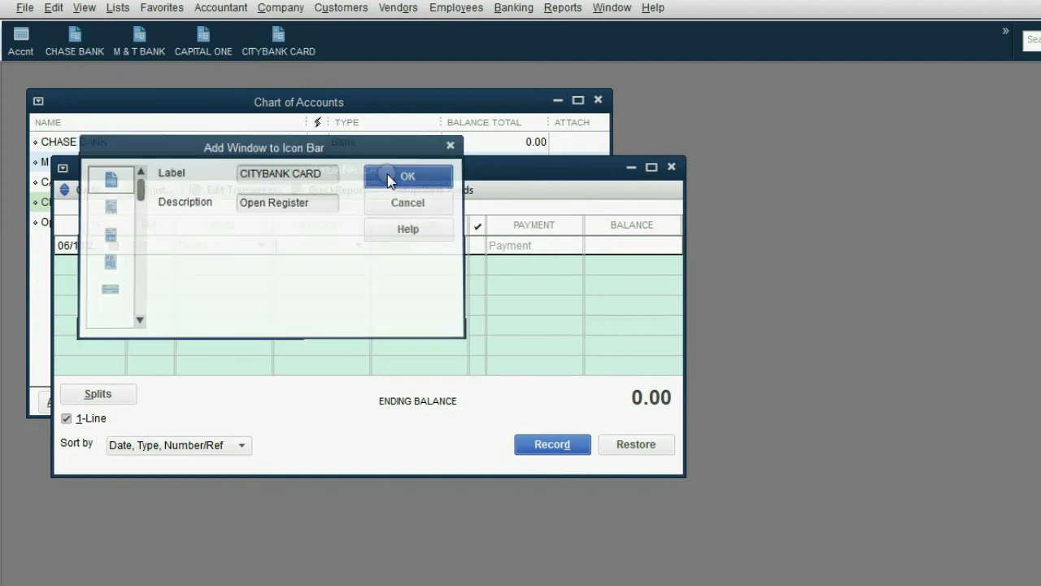
click(673, 167)
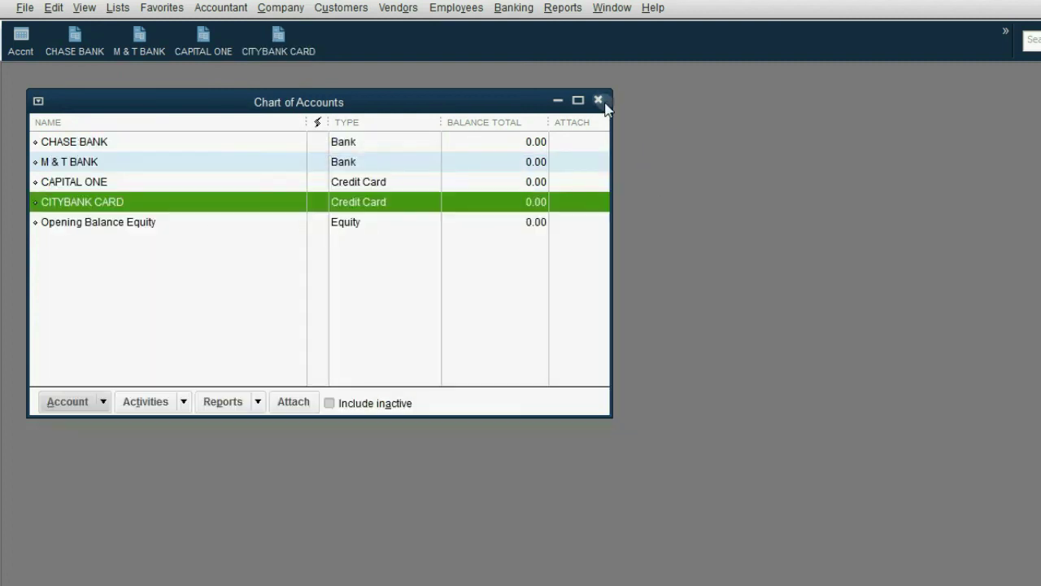
click(599, 100)
- Open the CHASE BANK and CITYBANK CARD registers from their shortcuts, side by side
click(82, 57)
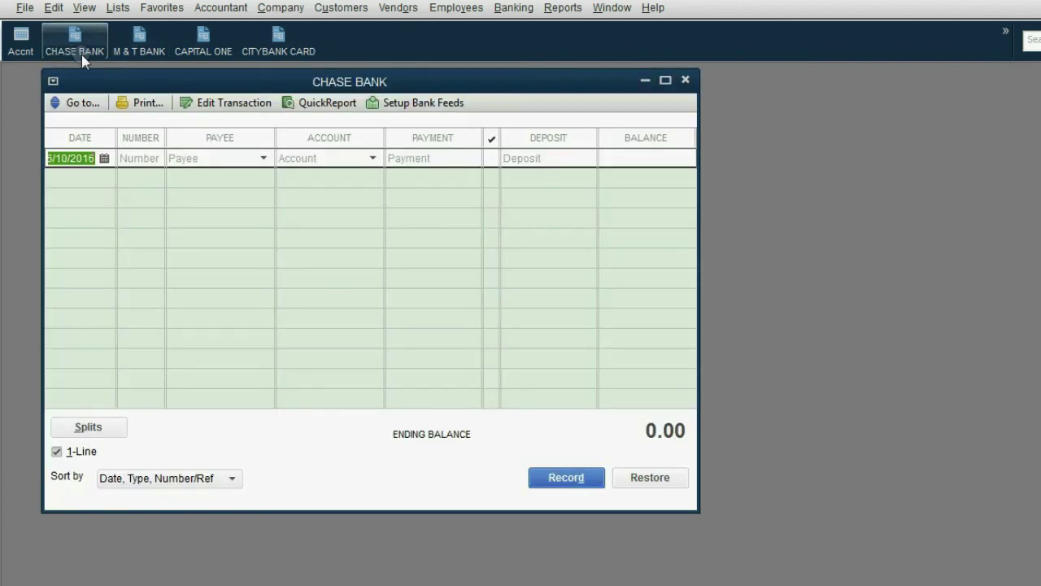
click(277, 41)
drag(264, 168, 405, 191)
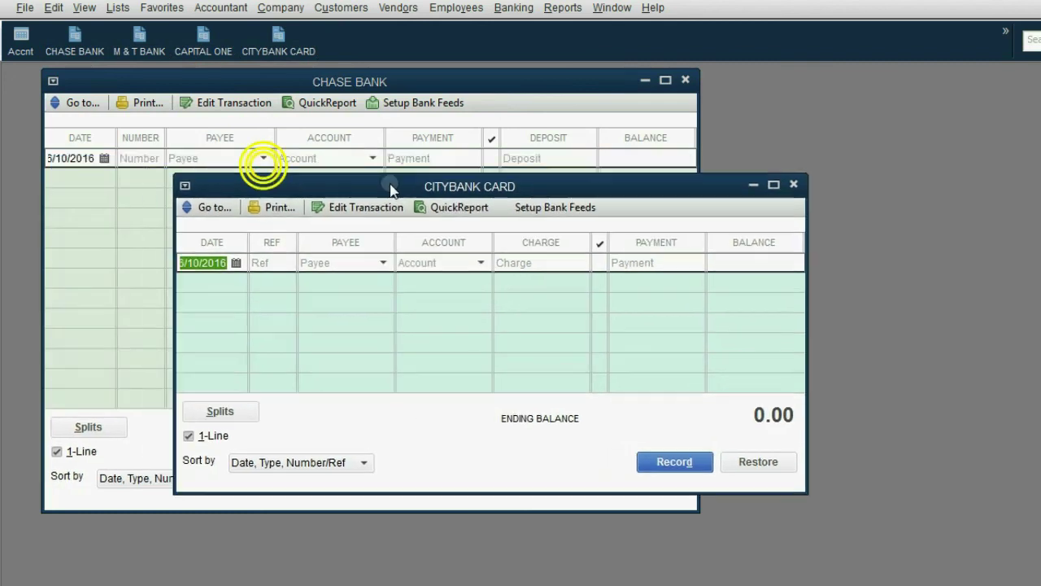
click(849, 407)
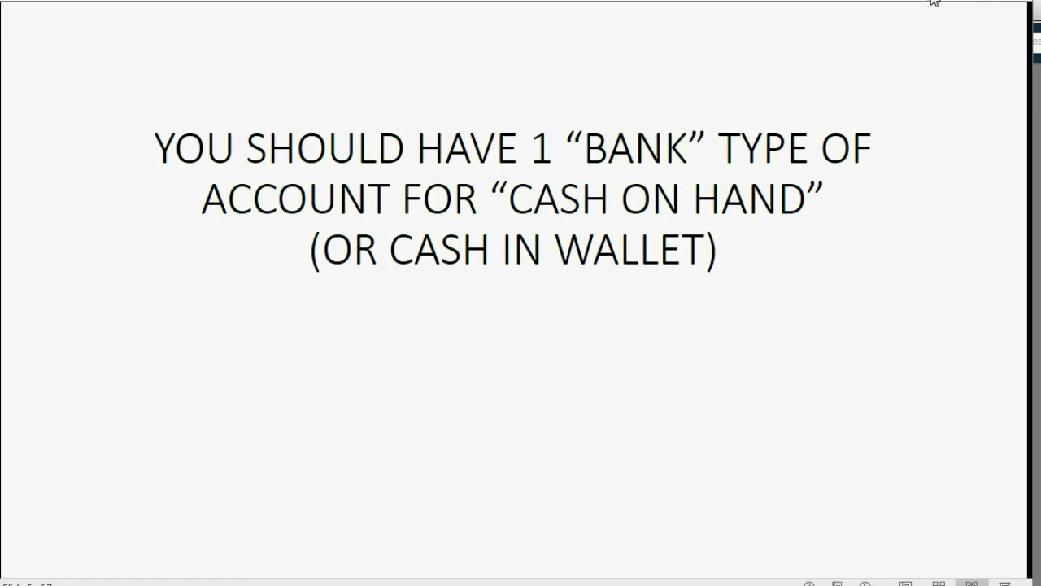
click(930, 6)
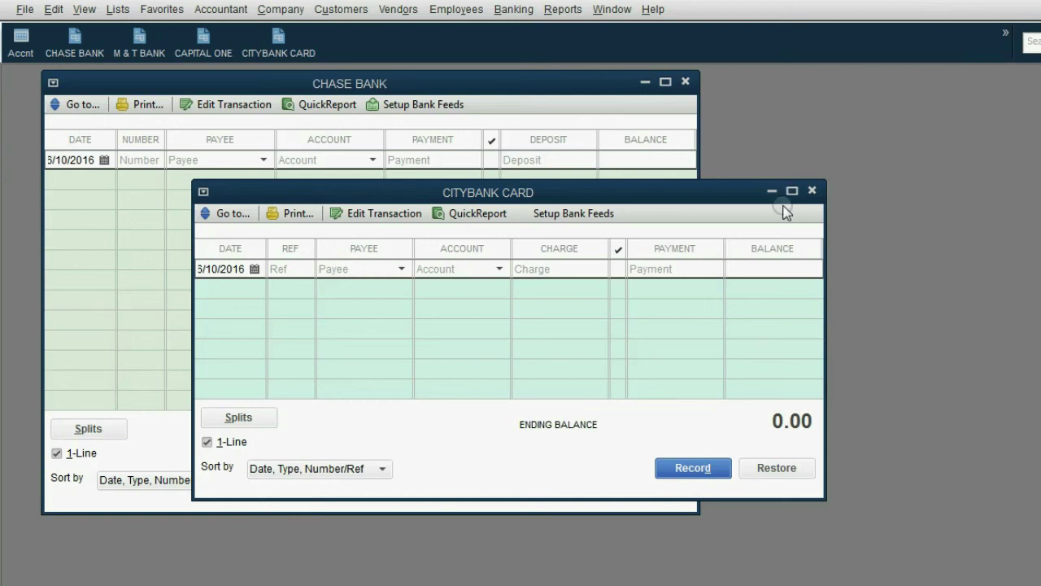
- Close both registers and start a new Bank-type account from the Chart of Accounts
click(812, 192)
click(685, 81)
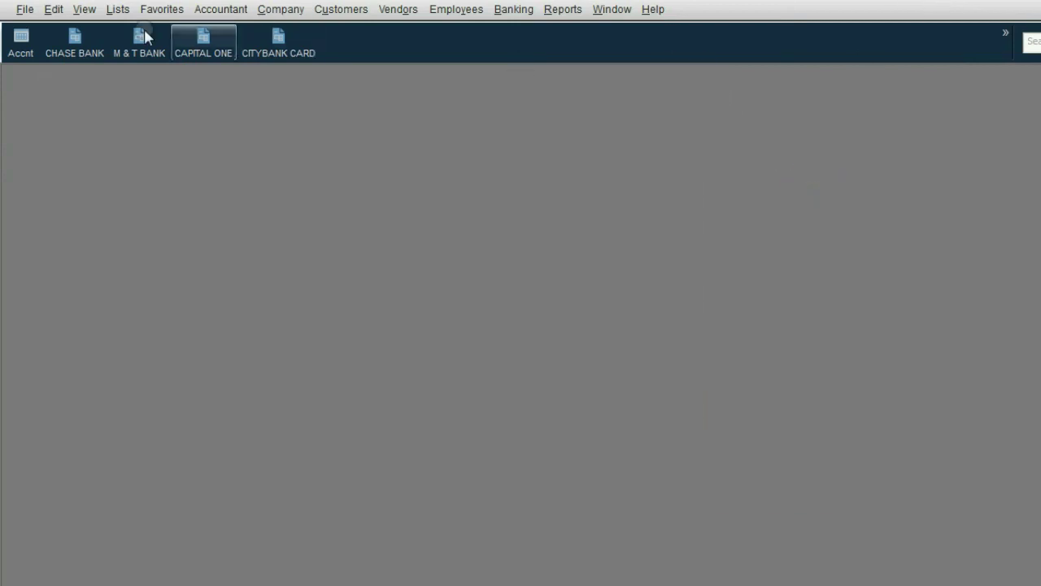
click(21, 45)
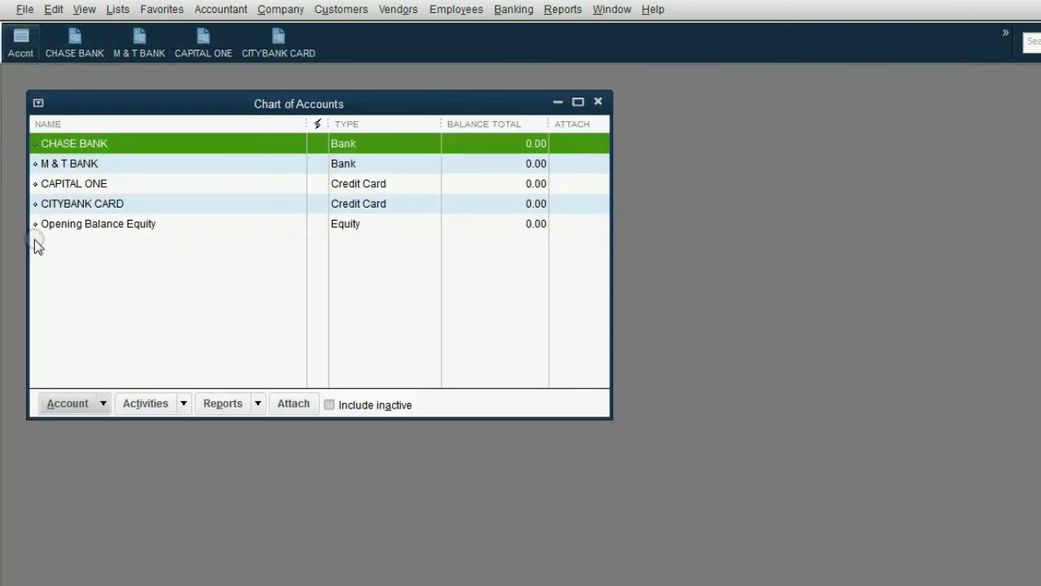
click(95, 392)
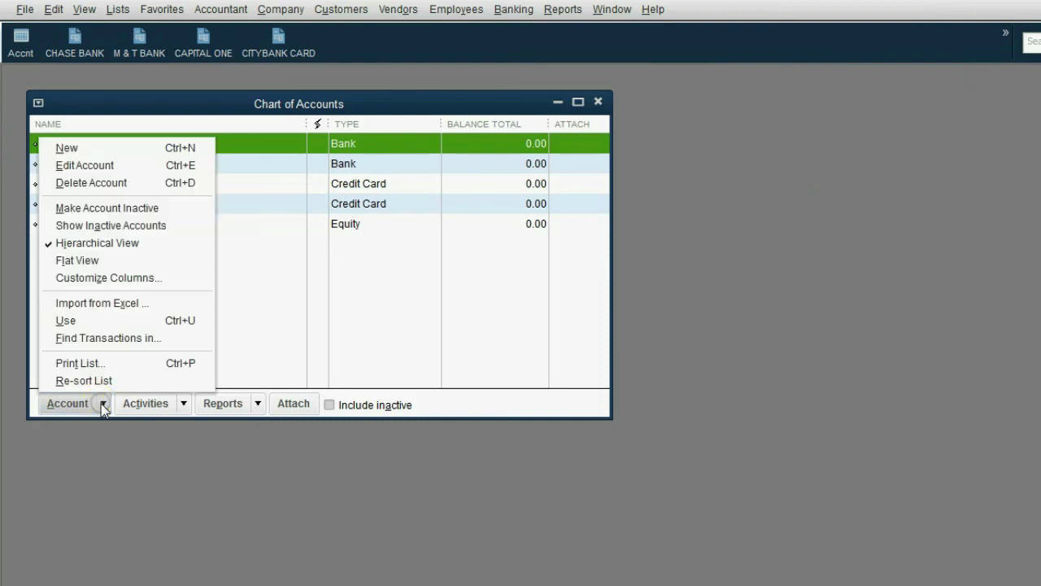
click(89, 150)
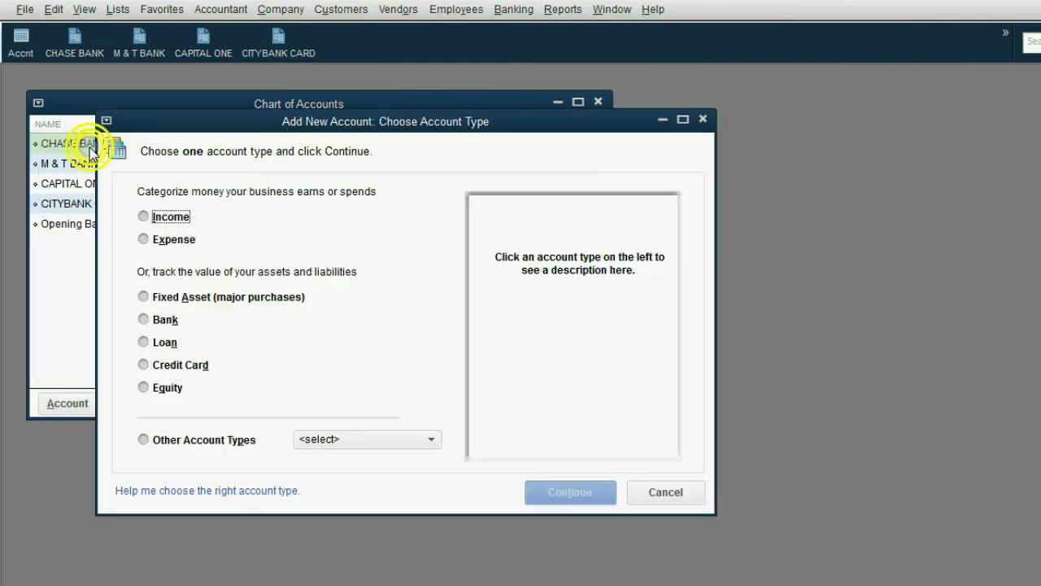
click(165, 320)
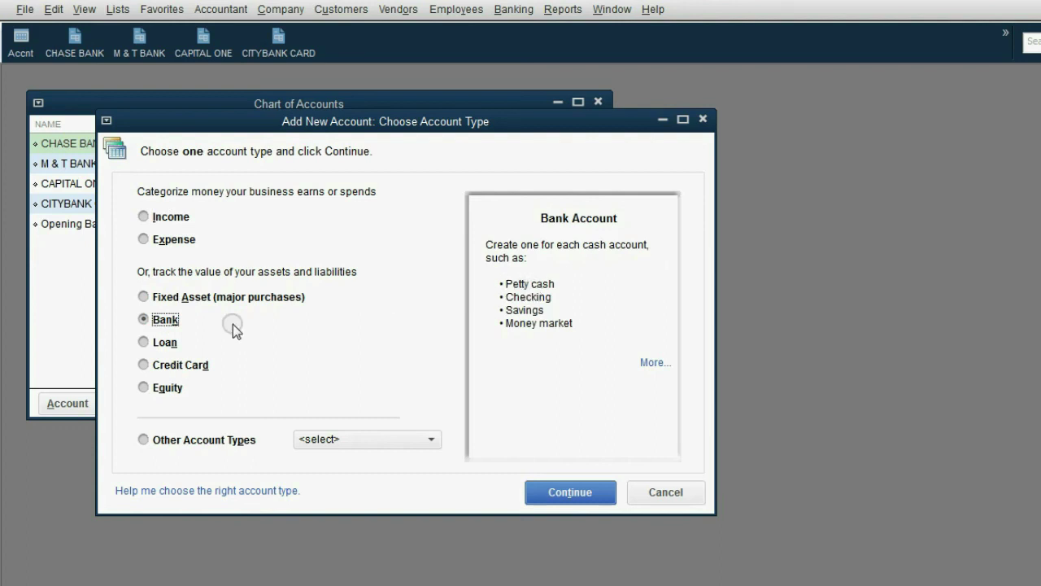
click(545, 494)
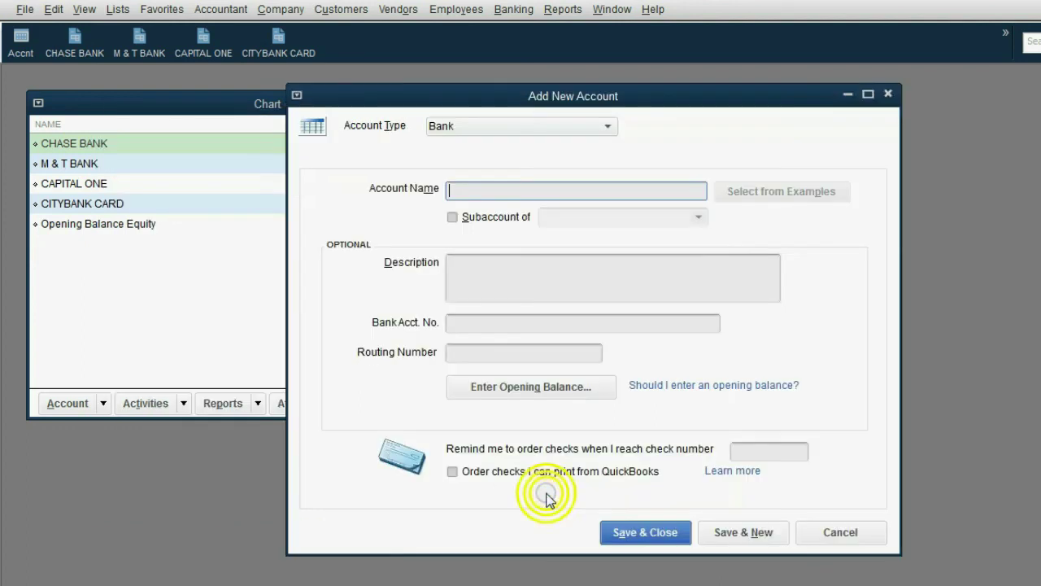
- Name the bank account CASH ON HAND (WALLET), save it, and decline bank feeds
click(489, 128)
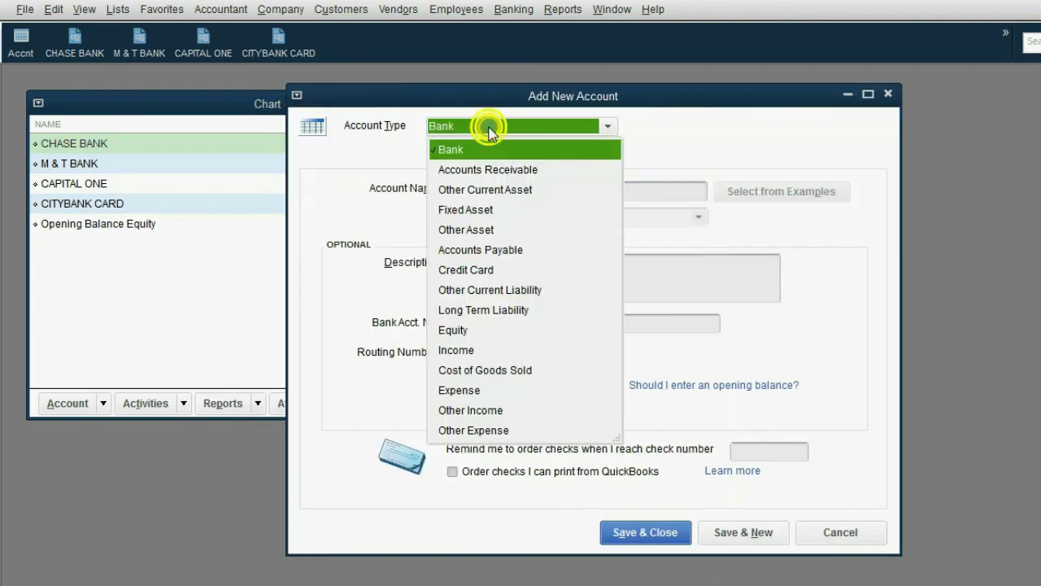
key(Escape)
click(486, 193)
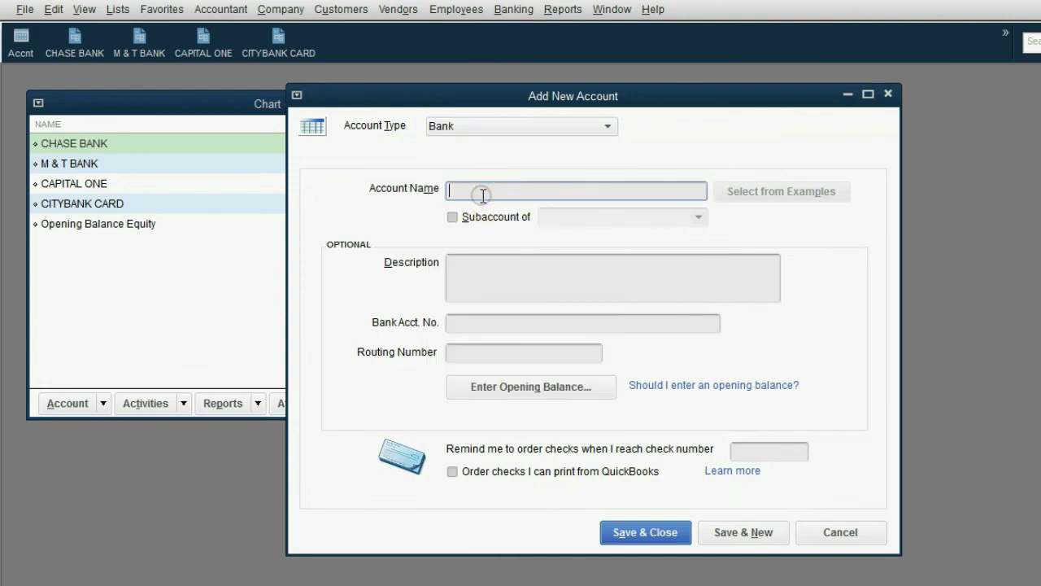
text(CAS)
text(HN)
key(BackSpace)
text(HAN)
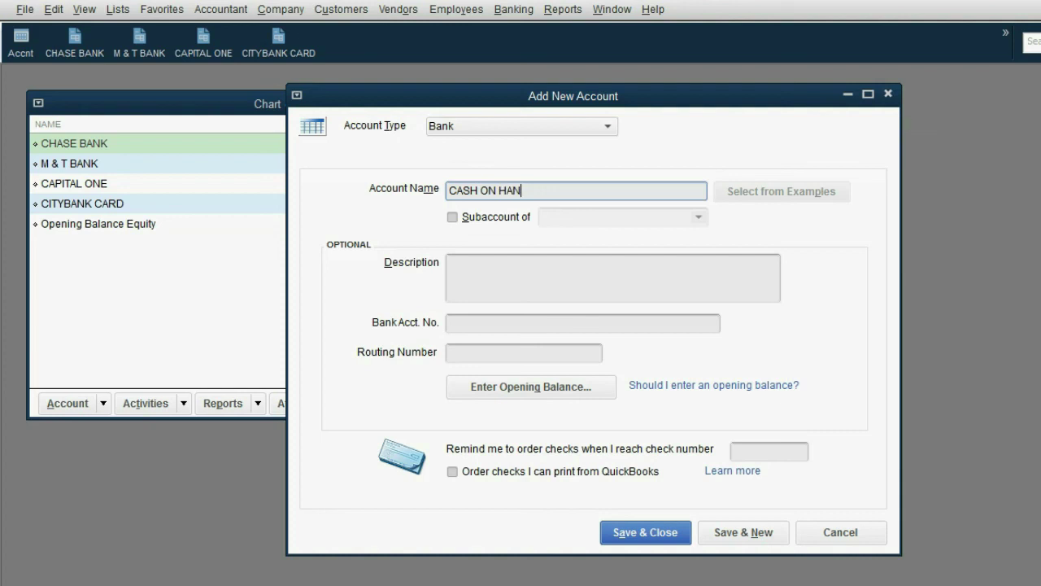
text(D (WA)
text(LLET)
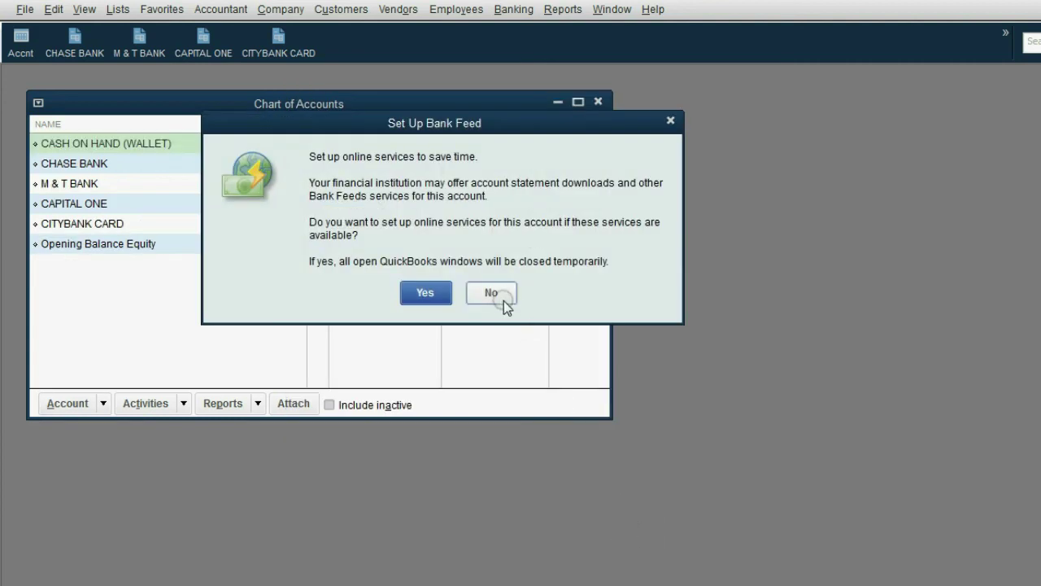
click(499, 296)
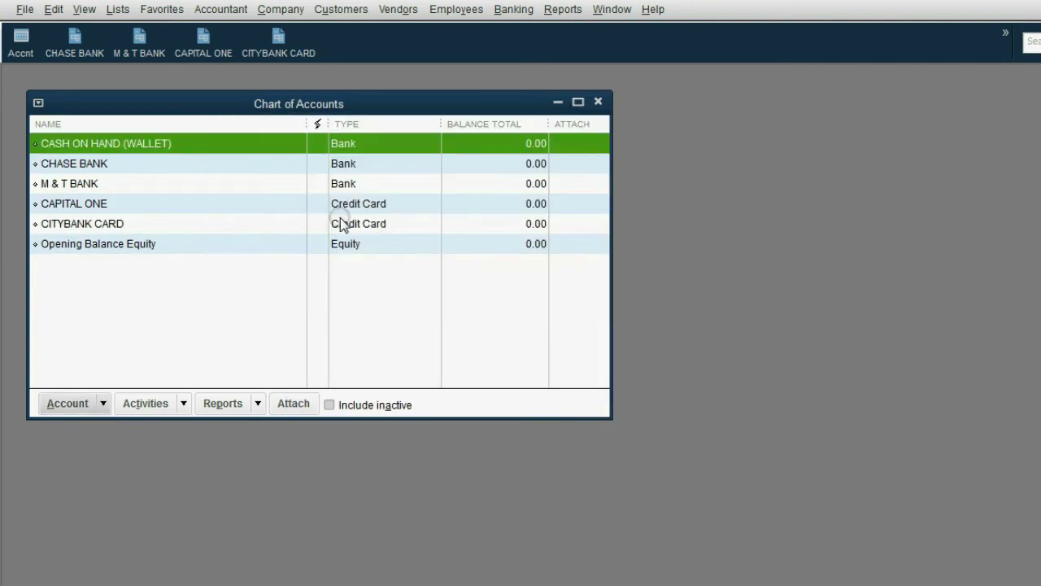
- Open the CASH ON HAND (WALLET) register, set 1-Line, and add it to the icon bar
double_click(181, 145)
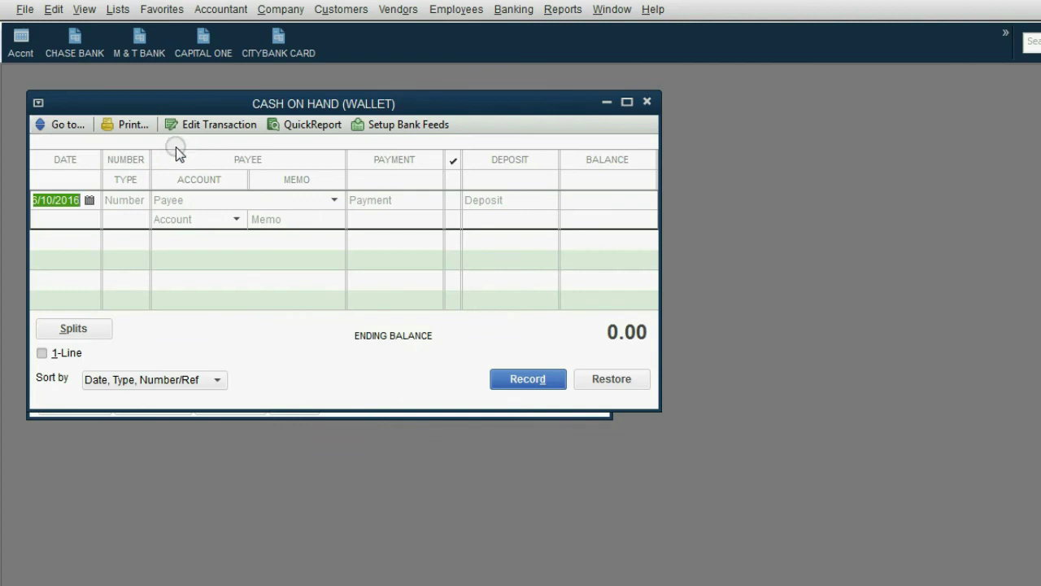
click(42, 353)
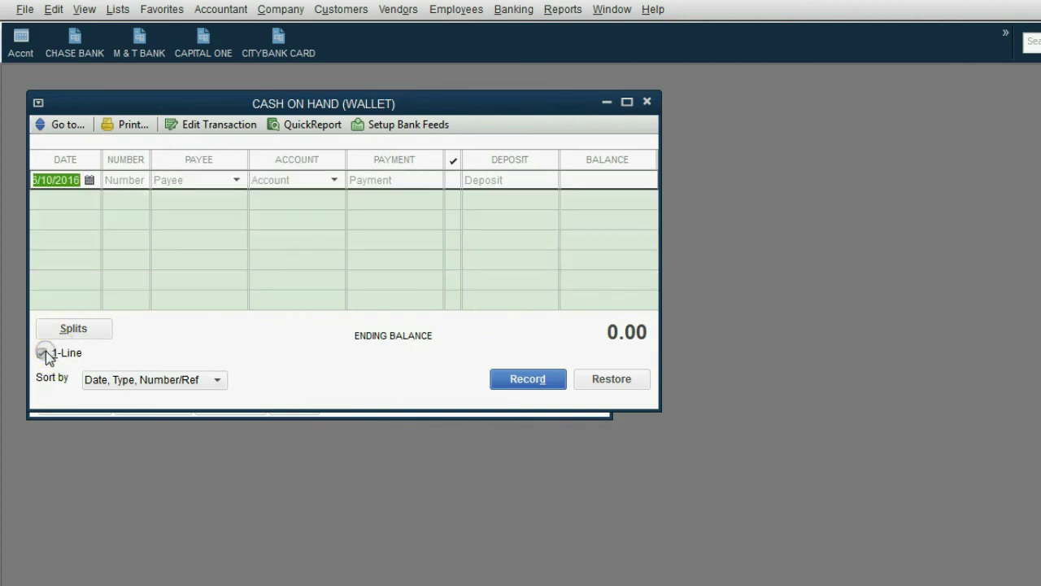
click(84, 9)
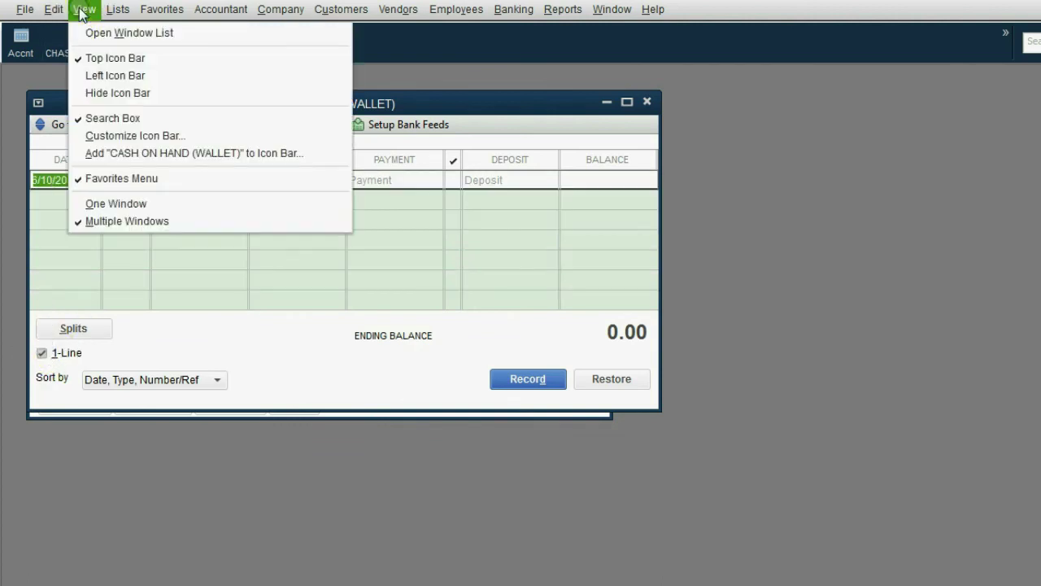
click(165, 152)
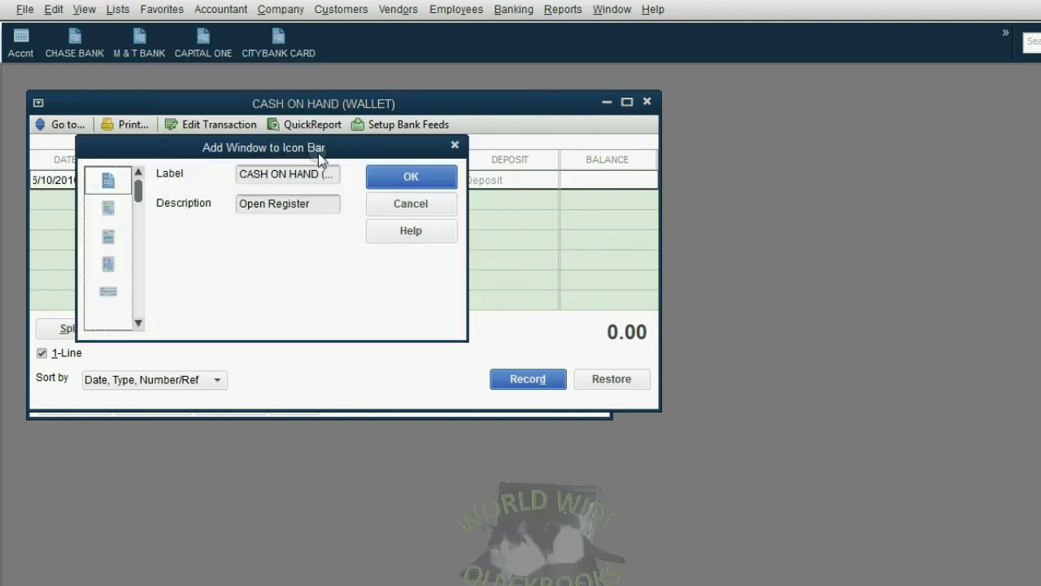
click(406, 178)
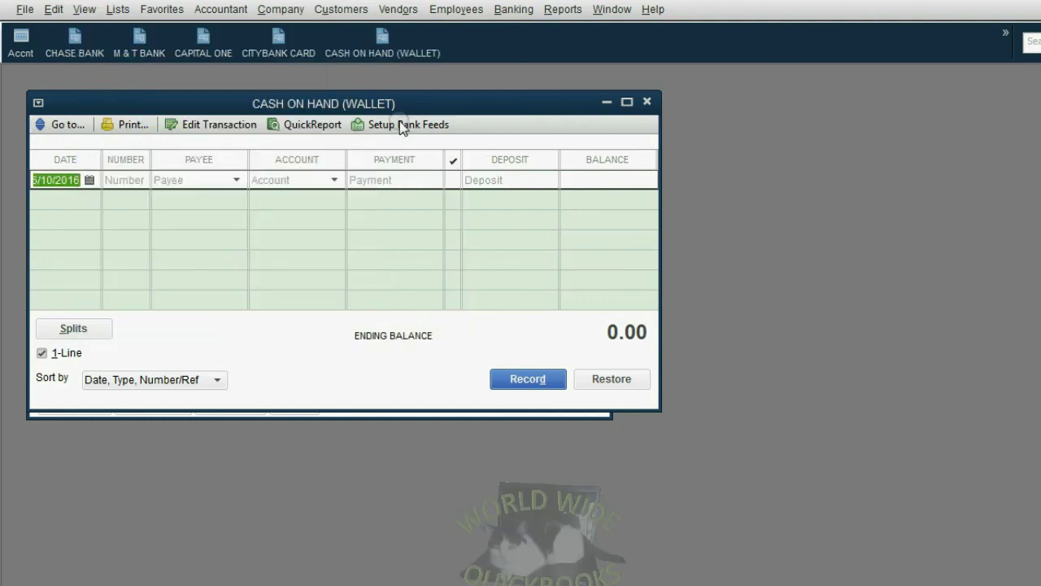
- Close the windows, reopen CASH ON HAND (WALLET) from its shortcut, and make it taller
click(647, 102)
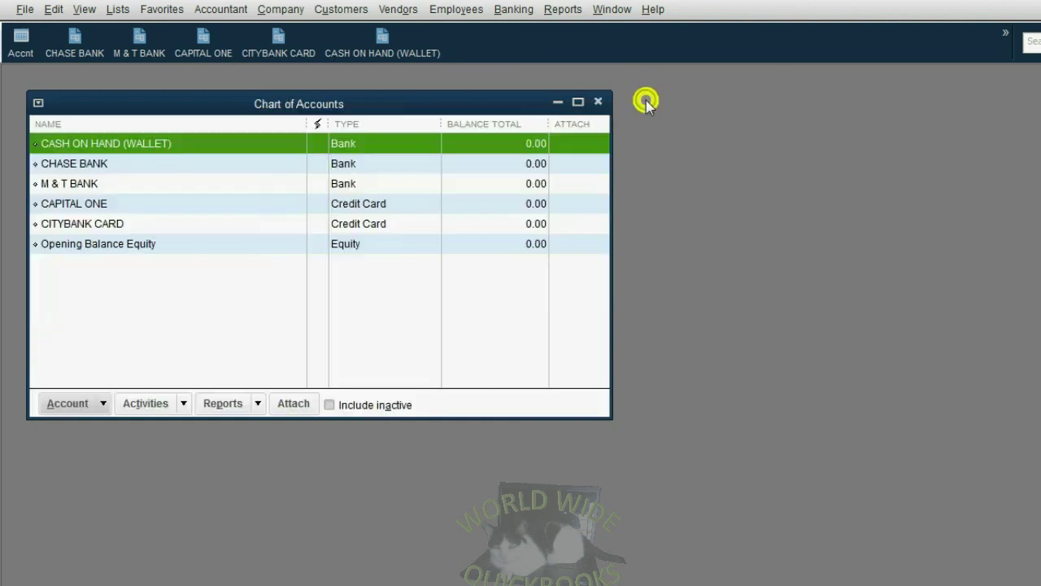
click(598, 102)
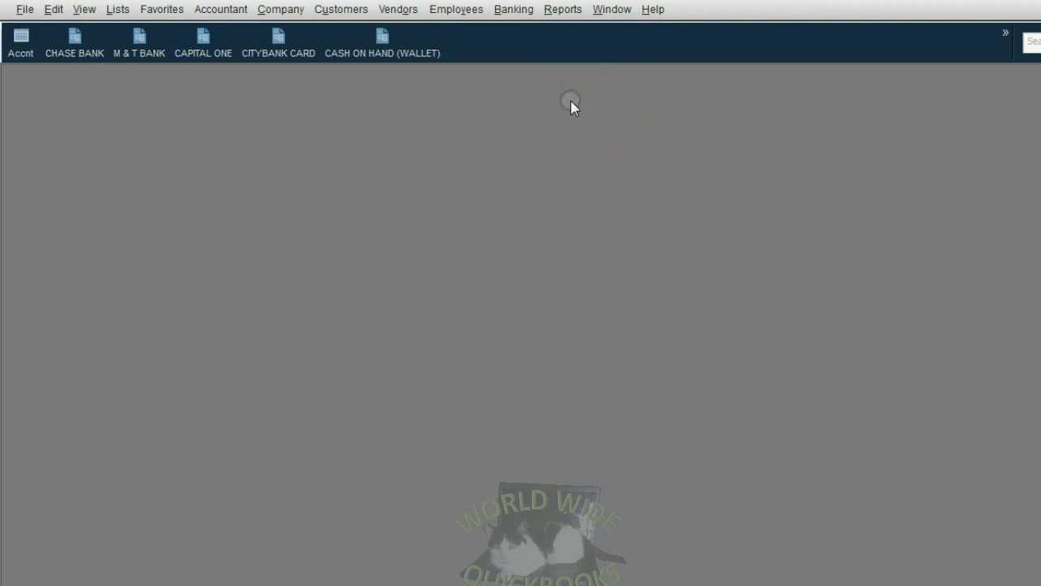
click(396, 54)
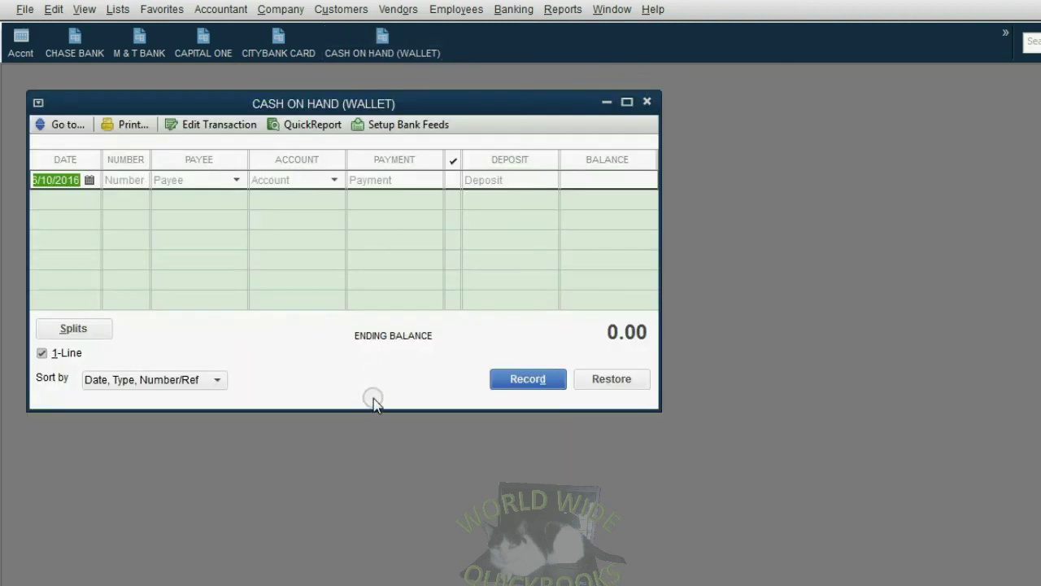
drag(371, 411, 362, 537)
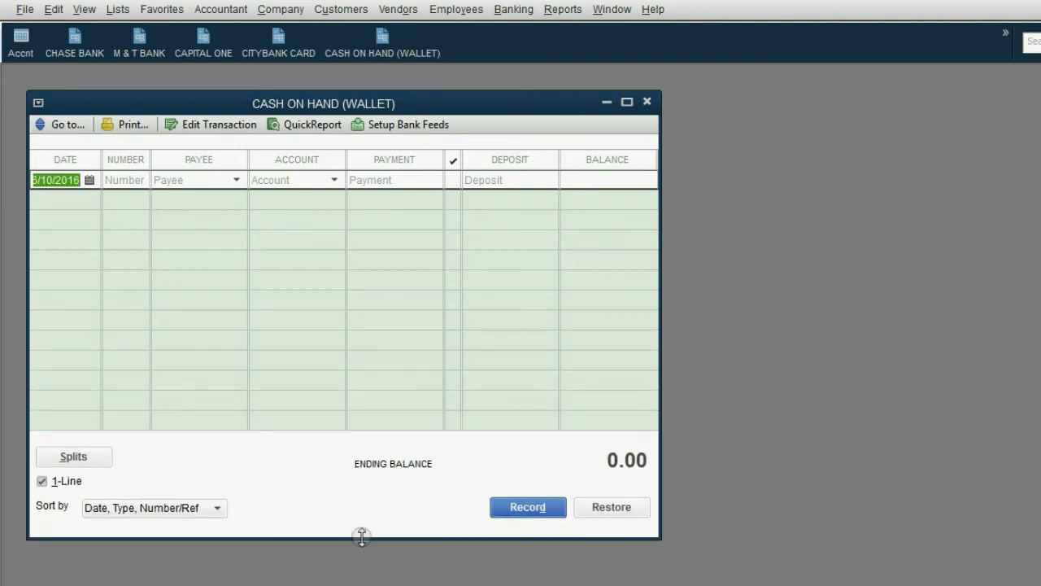